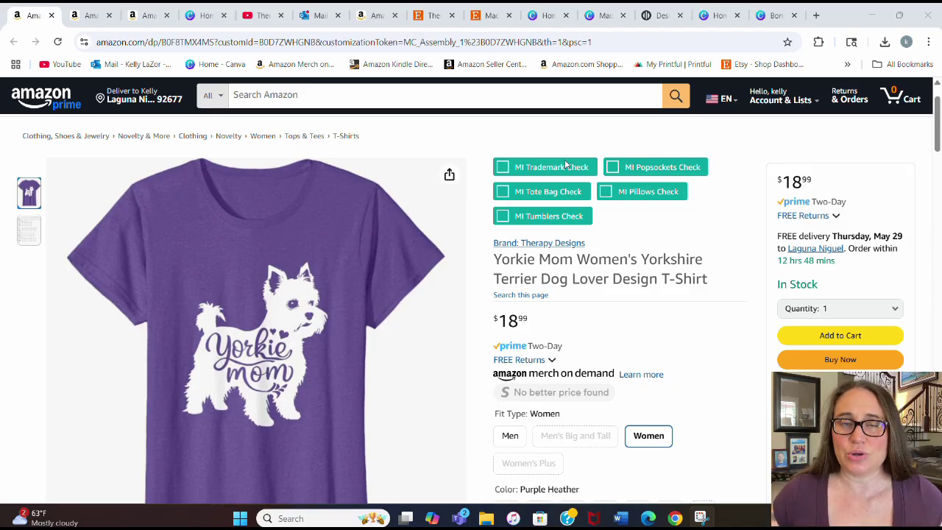
Switch to the Playground design page and look through the design categories it offers
left_click(652, 11)
scroll(522, 133, "down", 1)
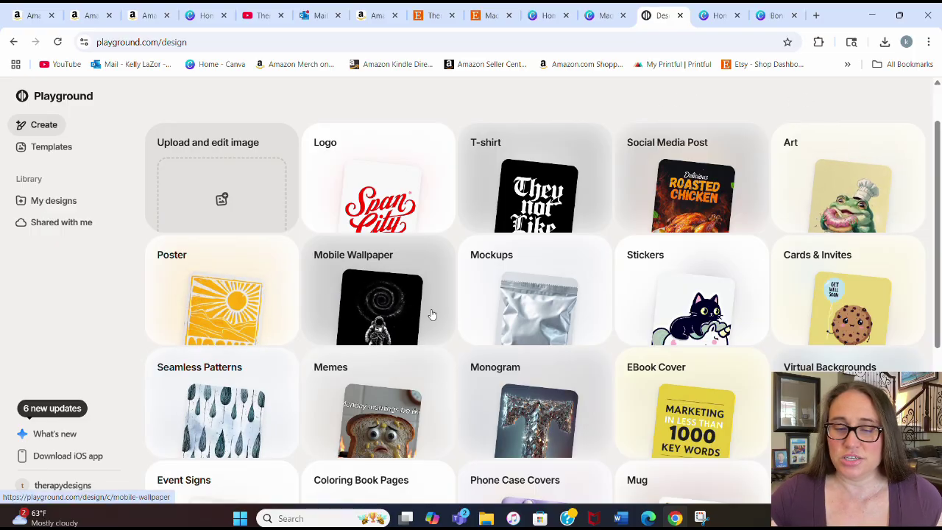
scroll(940, 295, "down", 2)
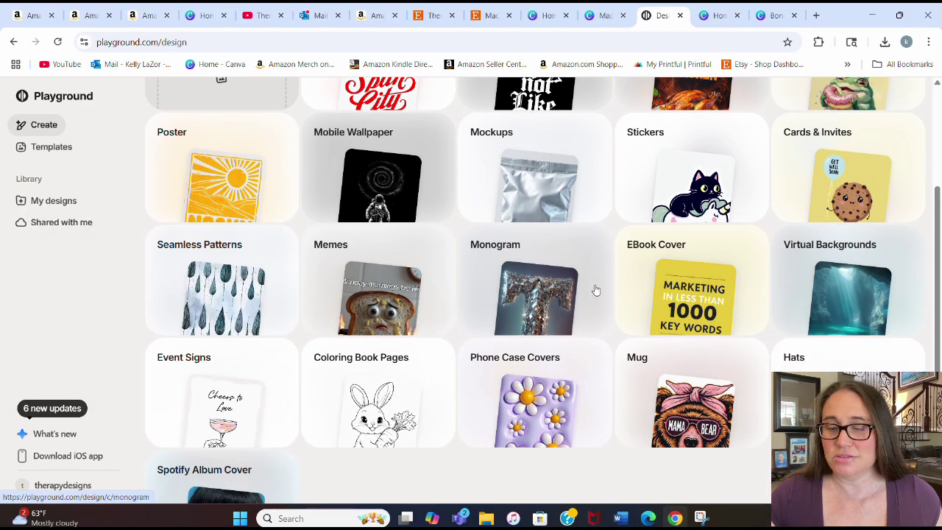
scroll(417, 303, "down", 1)
scroll(417, 304, "down", 1)
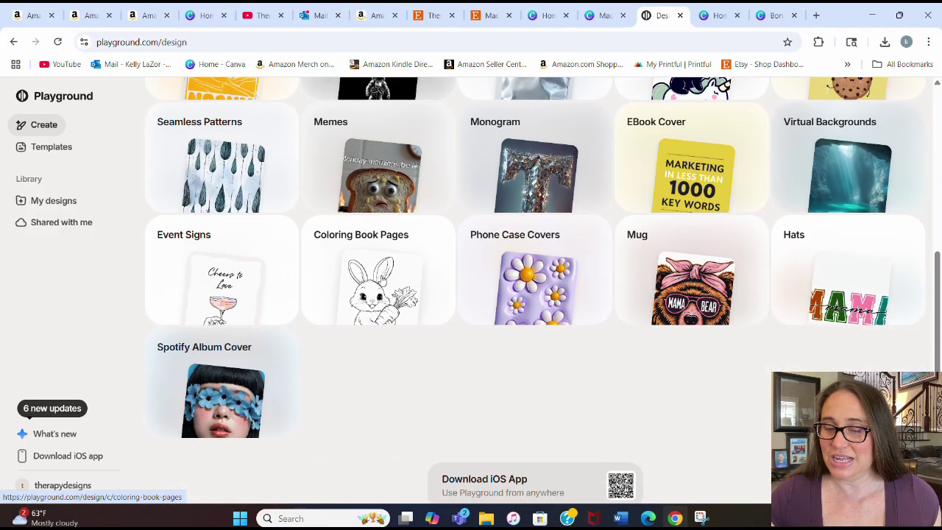
scroll(816, 294, "up", 2)
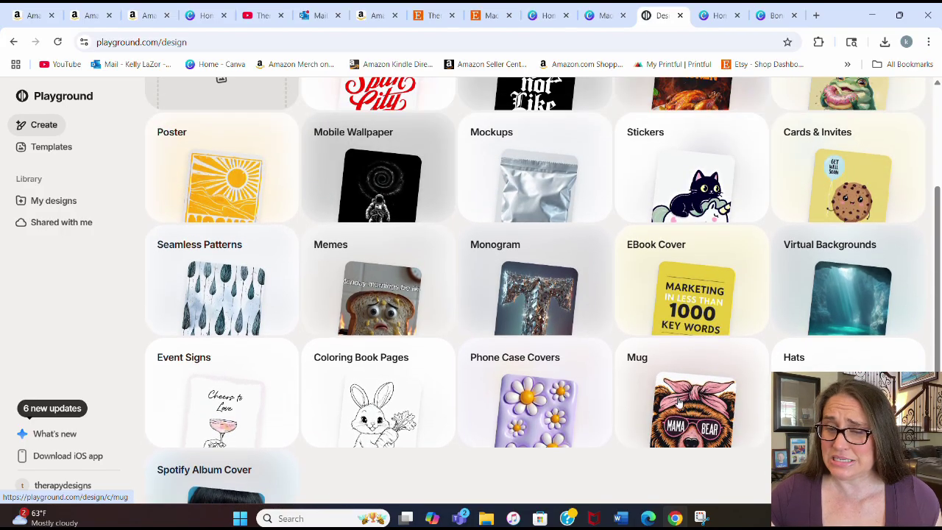
scroll(681, 405, "up", 3)
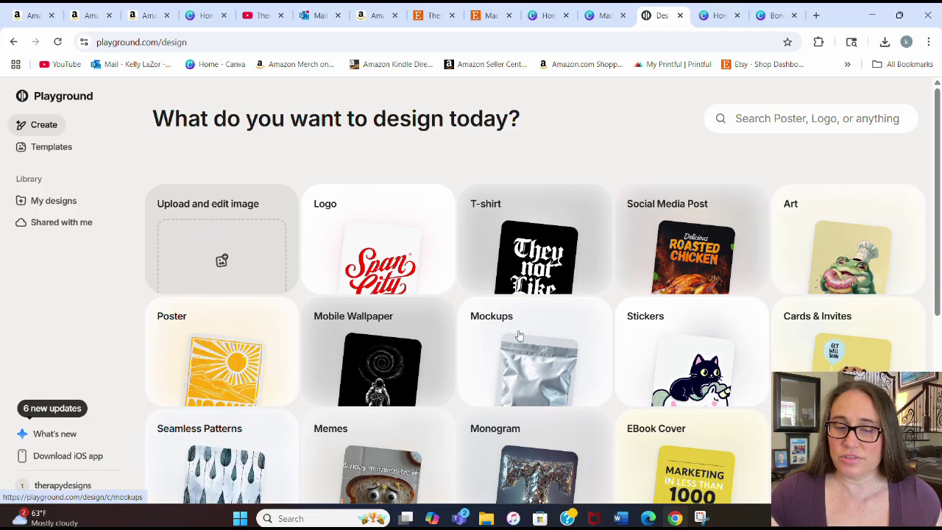
Search the Playground templates for "dog"
left_click(801, 119)
type("d")
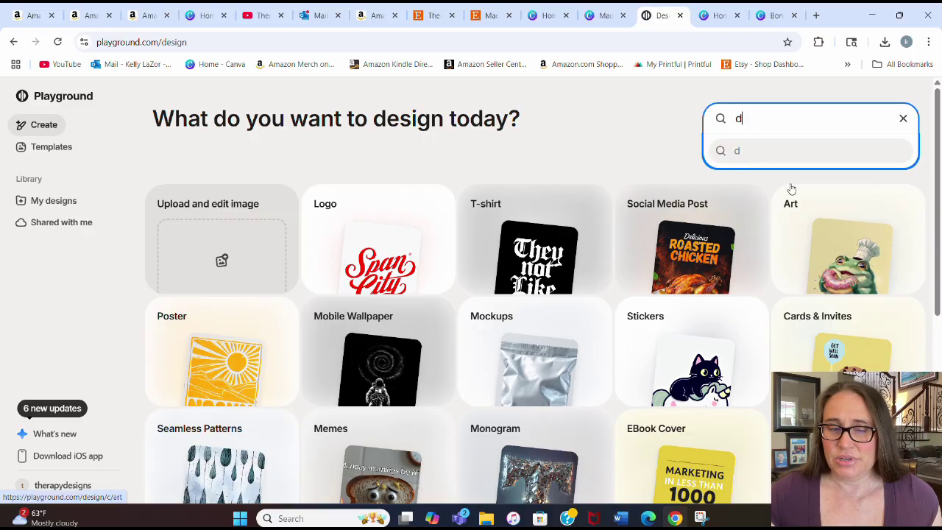
type("og")
key("Return")
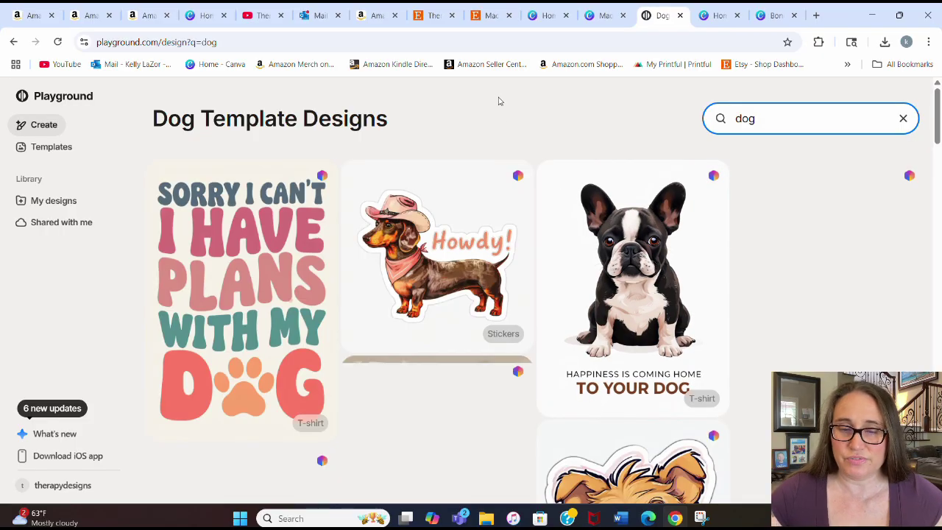
Examine the range of dog template designs across T-shirts, stickers, posters, mugs and patterns, and return to the start of the results
scroll(471, 161, "down", 1)
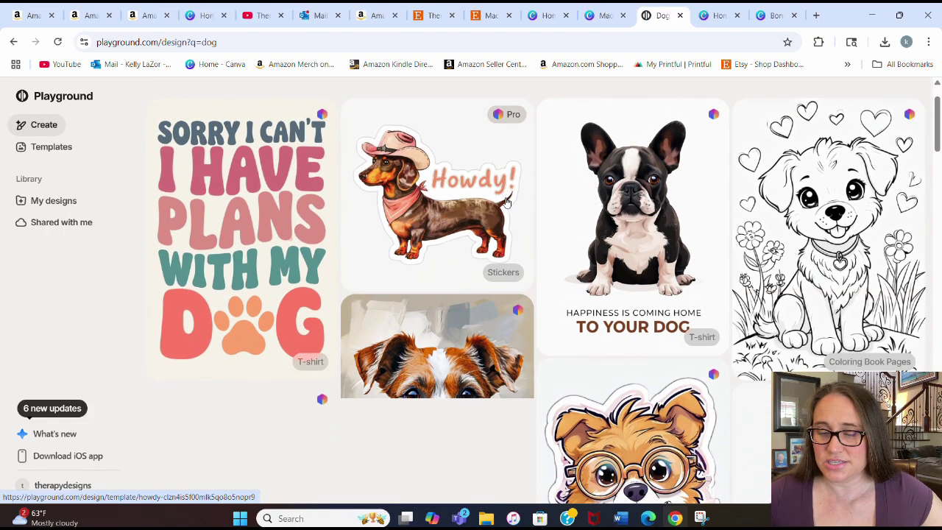
scroll(843, 184, "down", 2)
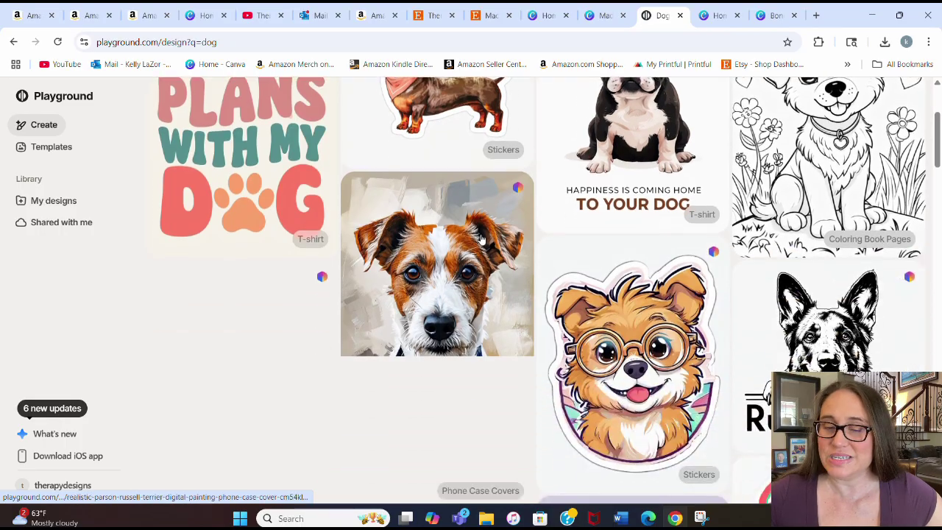
scroll(741, 235, "down", 6)
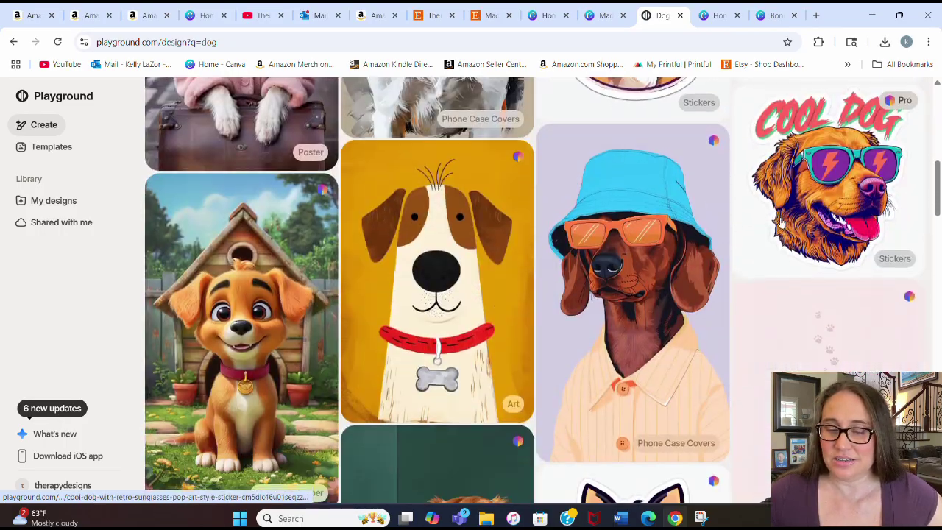
scroll(822, 222, "down", 4)
scroll(862, 185, "down", 3)
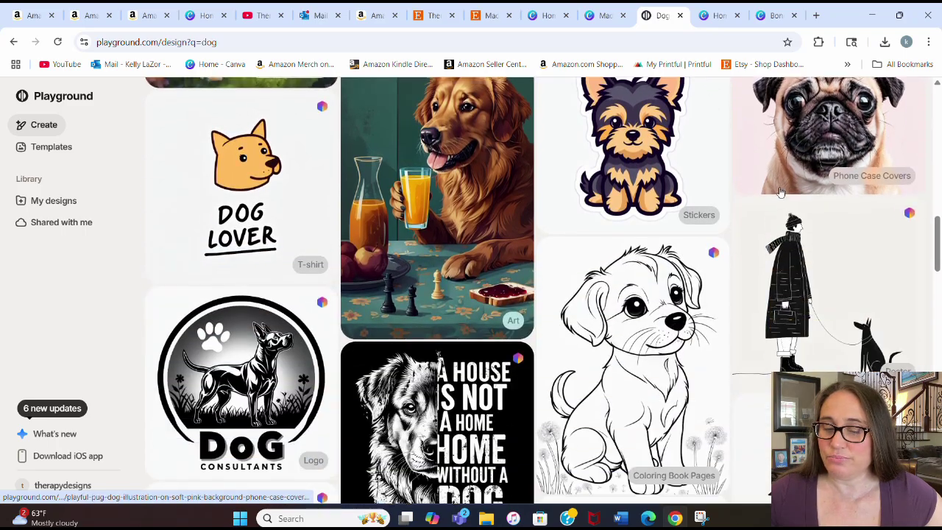
scroll(468, 264, "down", 5)
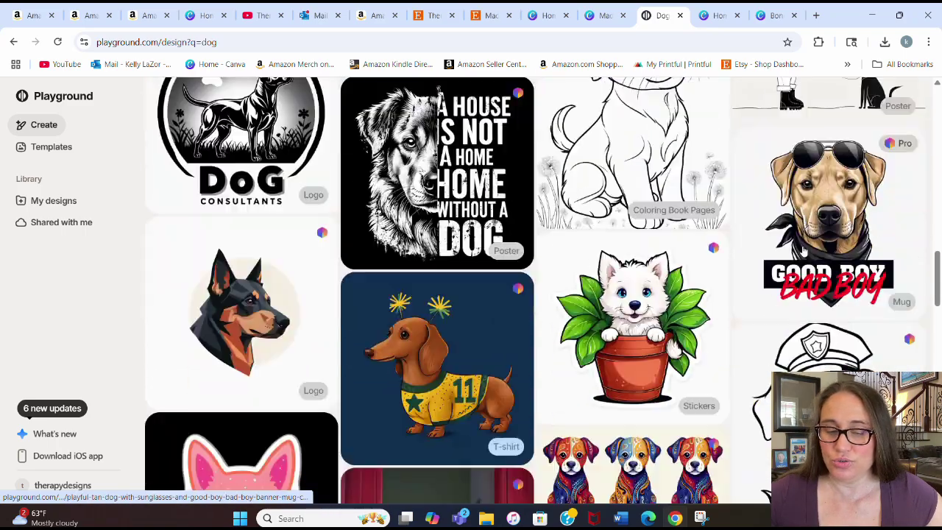
scroll(368, 259, "down", 3)
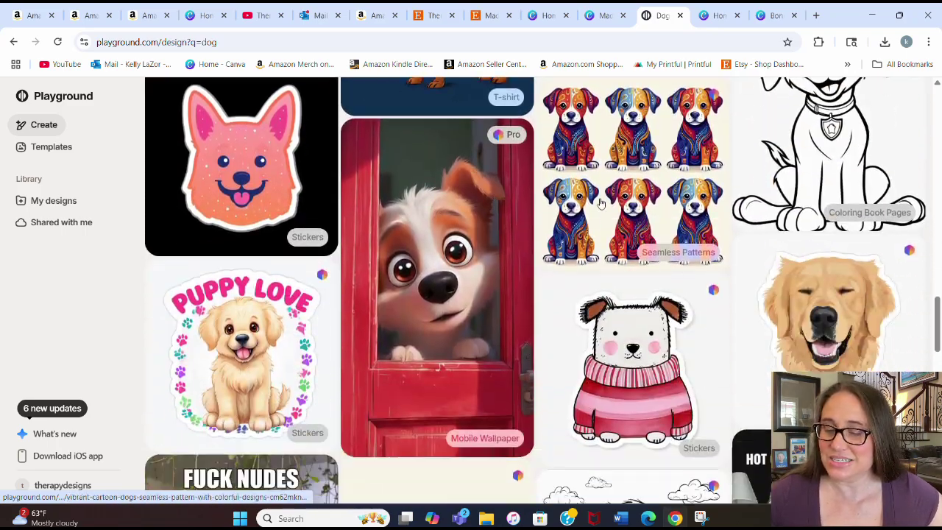
scroll(471, 246, "down", 2)
scroll(471, 246, "down", 5)
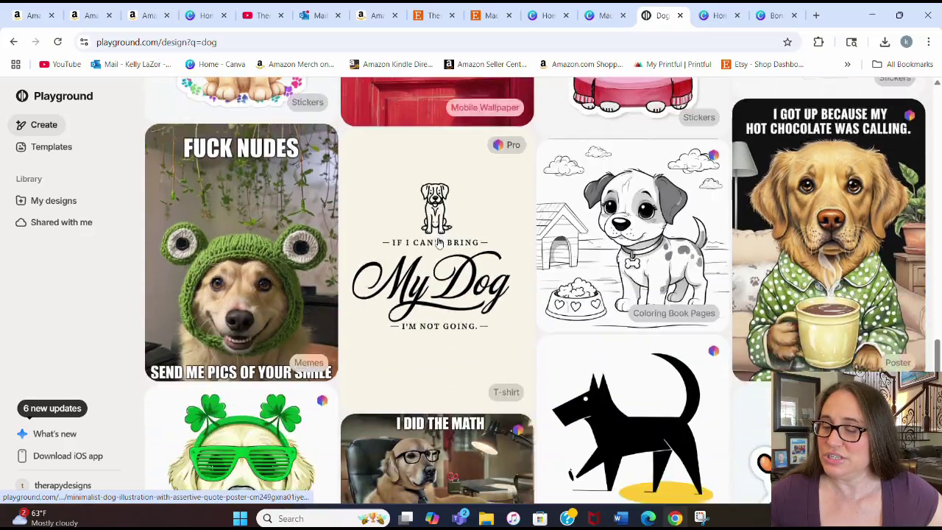
scroll(357, 242, "down", 5)
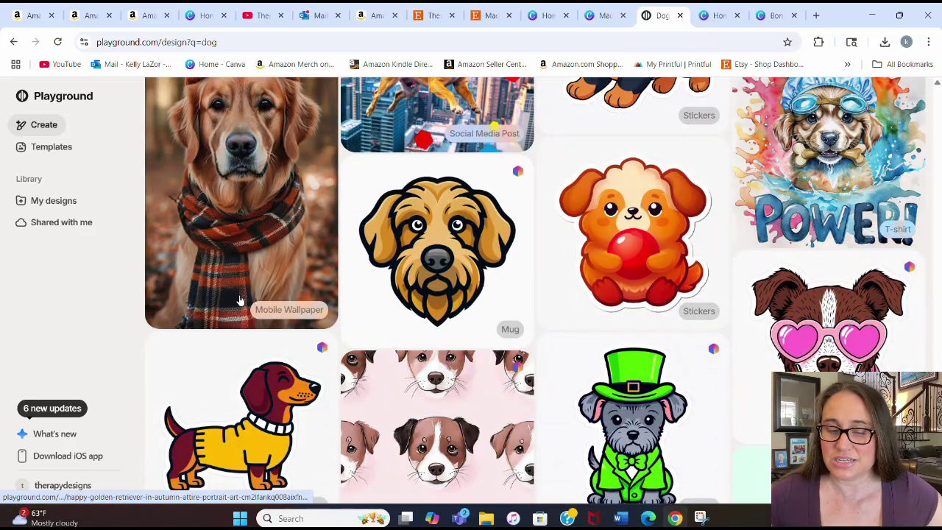
scroll(278, 226, "up", 1)
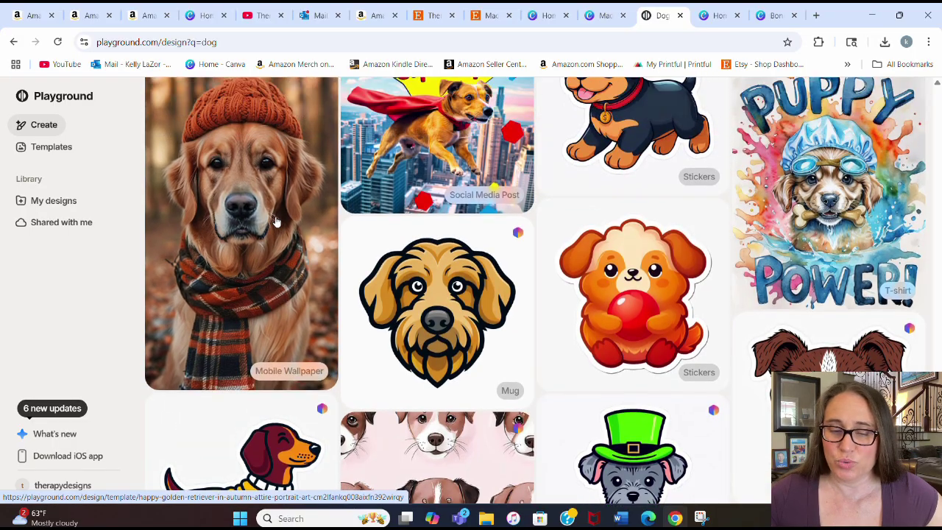
scroll(263, 177, "up", 1)
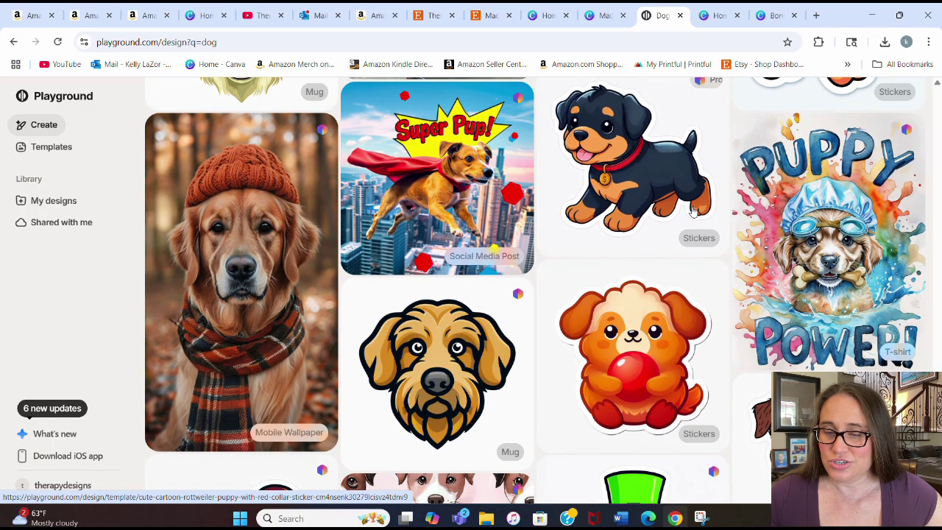
scroll(888, 298, "down", 5)
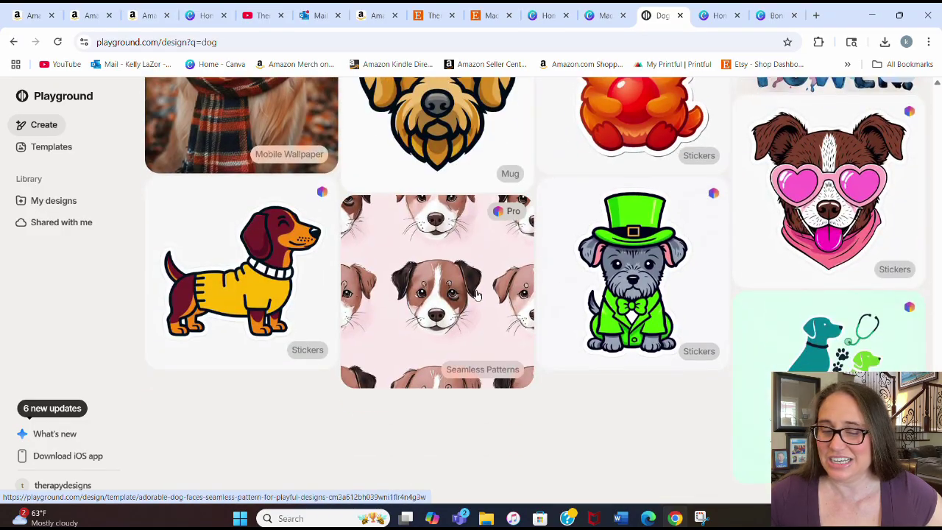
scroll(903, 302, "up", 15)
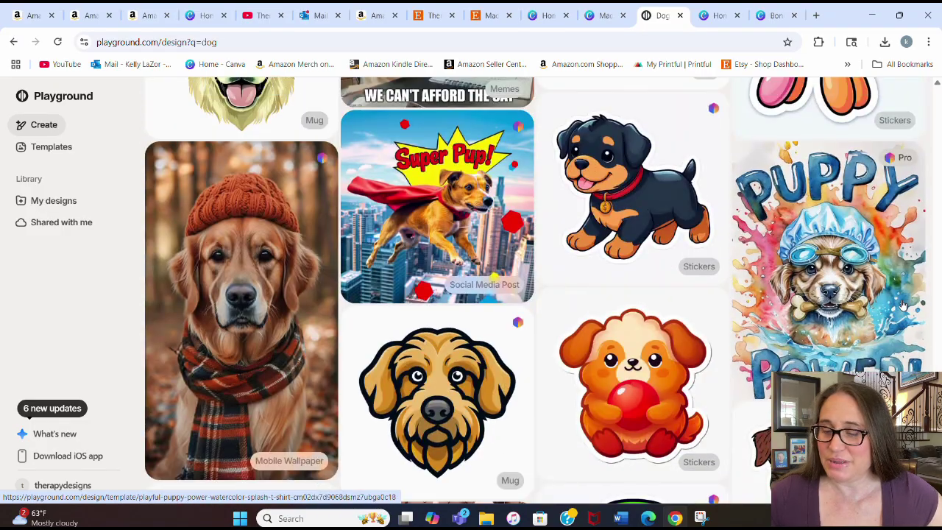
scroll(904, 302, "up", 15)
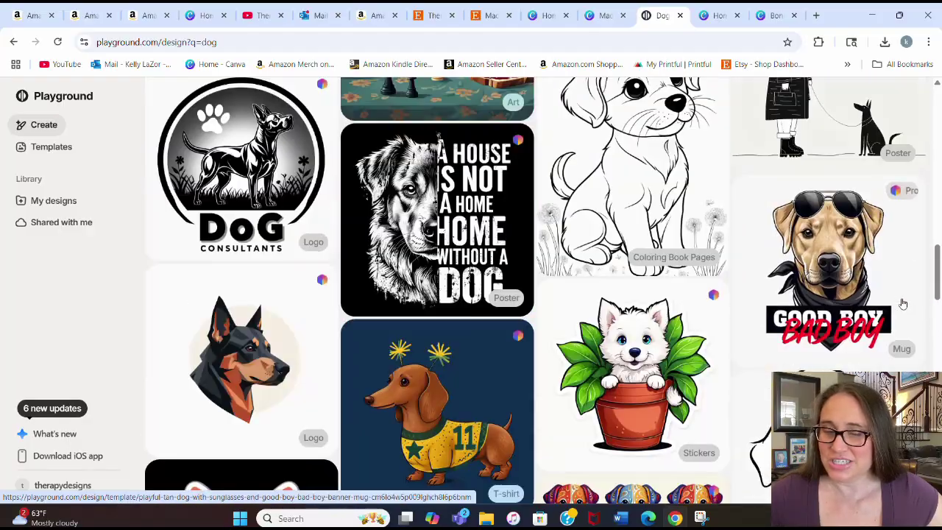
scroll(904, 300, "up", 5)
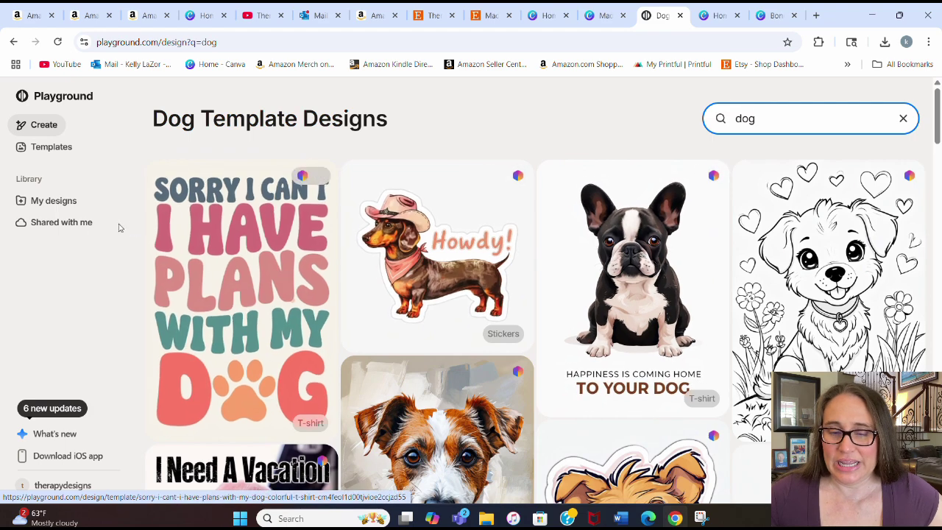
Open the saved "Aussie mom" T-shirt design for editing and switch its image model to Playground v3
left_click(45, 197)
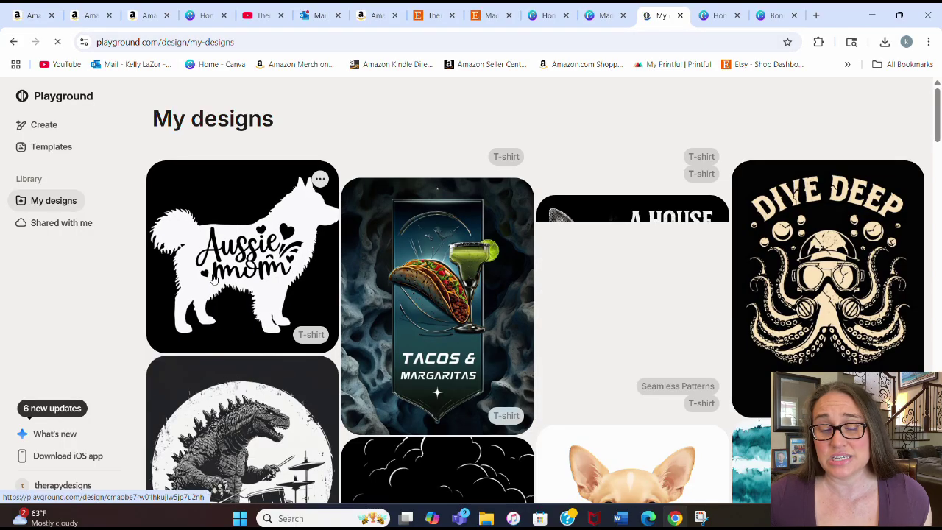
left_click(267, 274)
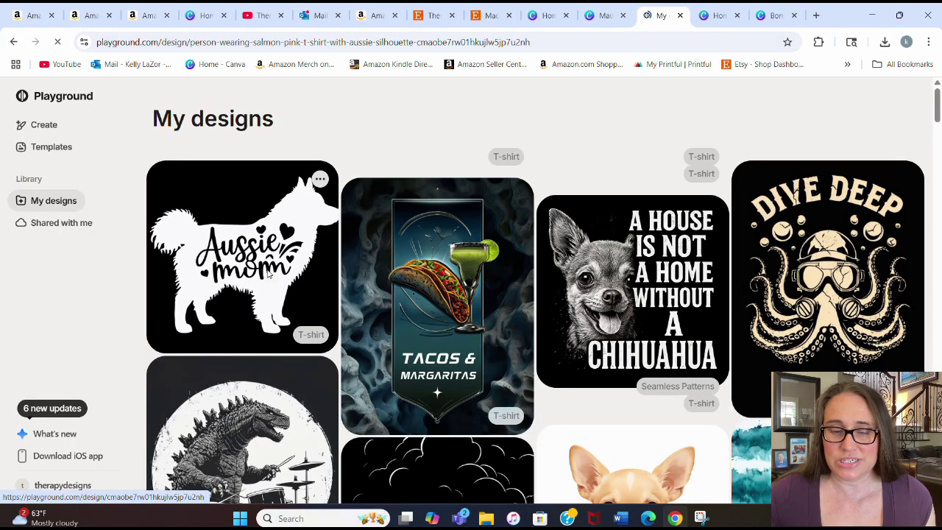
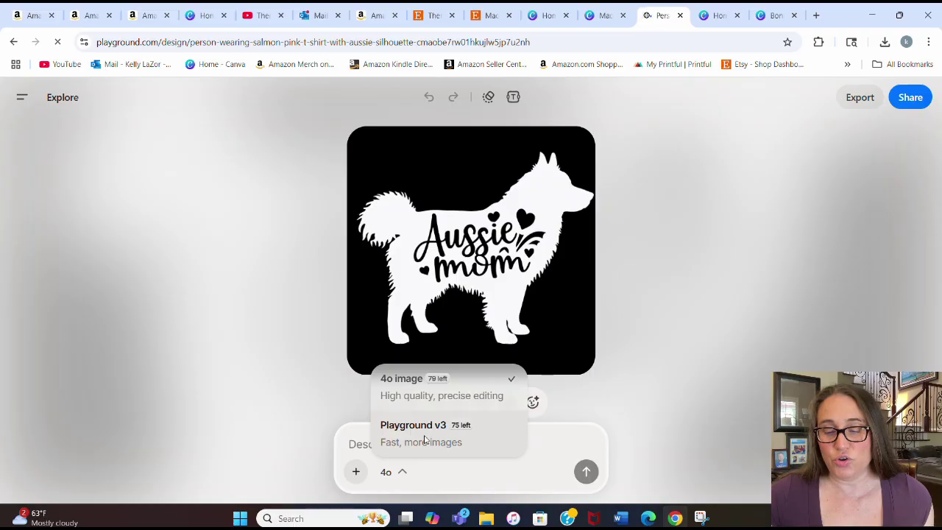
left_click(424, 434)
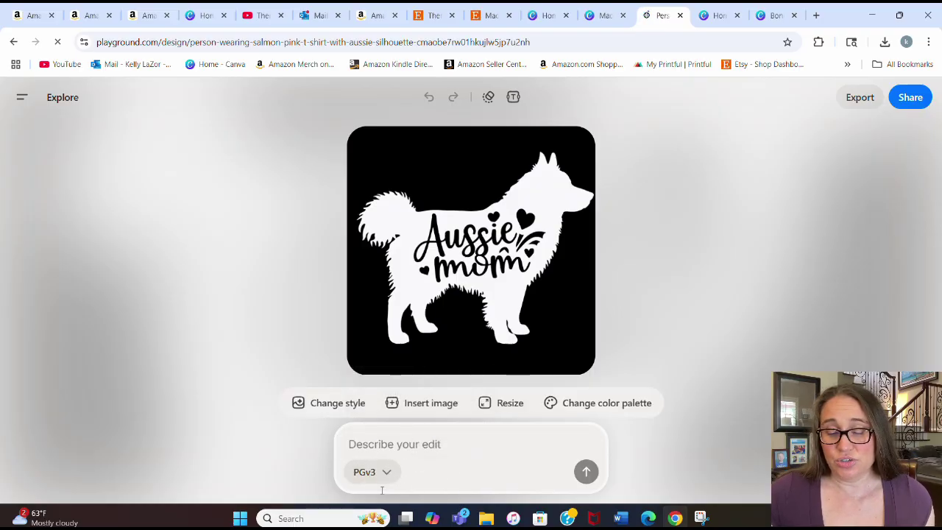
Review the aspect ratios available for resizing the "Aussie mom" design and close the list without choosing one
left_click(491, 410)
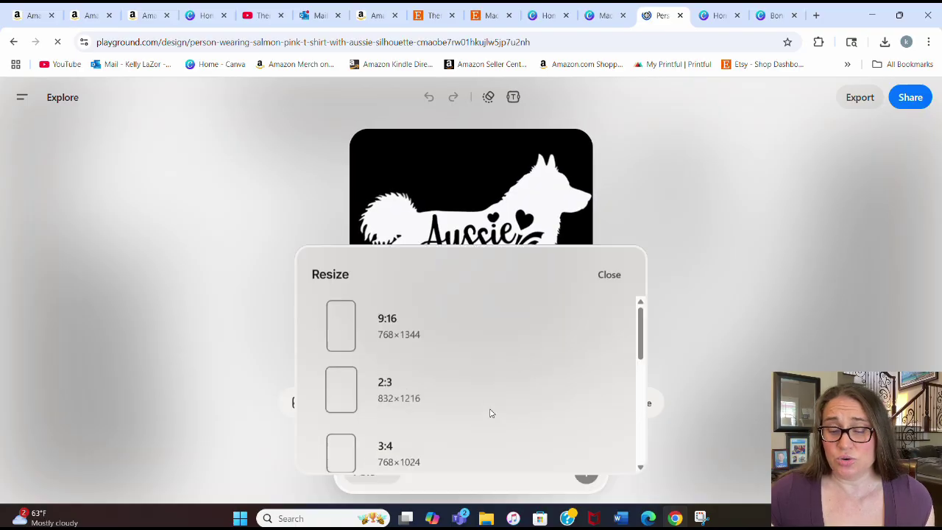
scroll(368, 278, "down", 5)
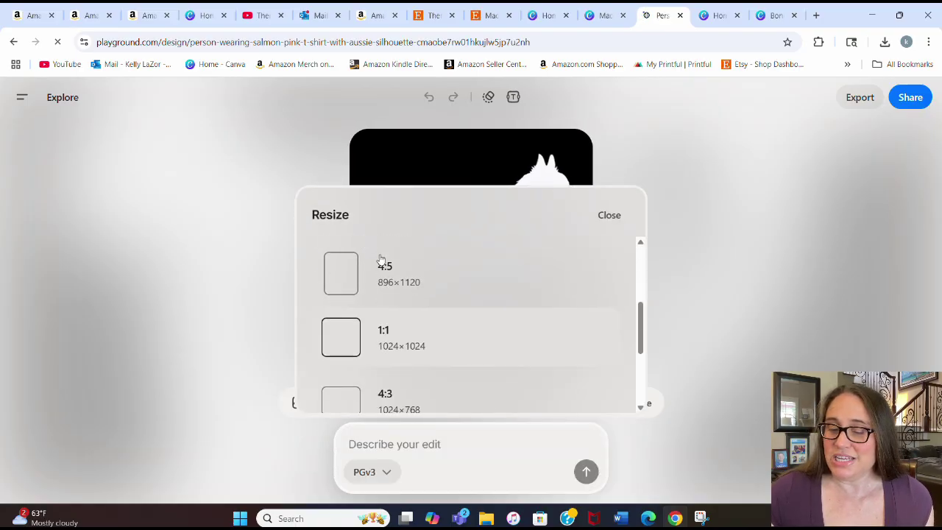
scroll(416, 343, "down", 1)
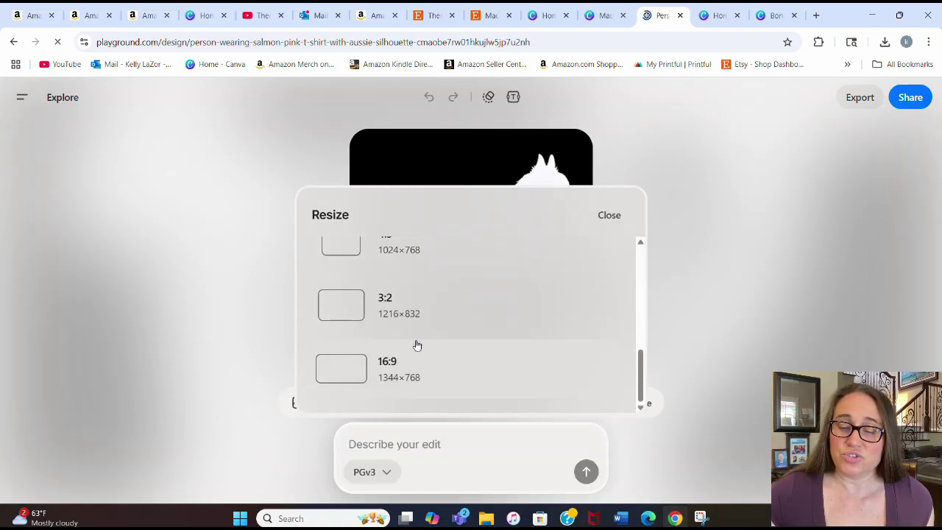
scroll(416, 343, "up", 2)
scroll(451, 346, "up", 2)
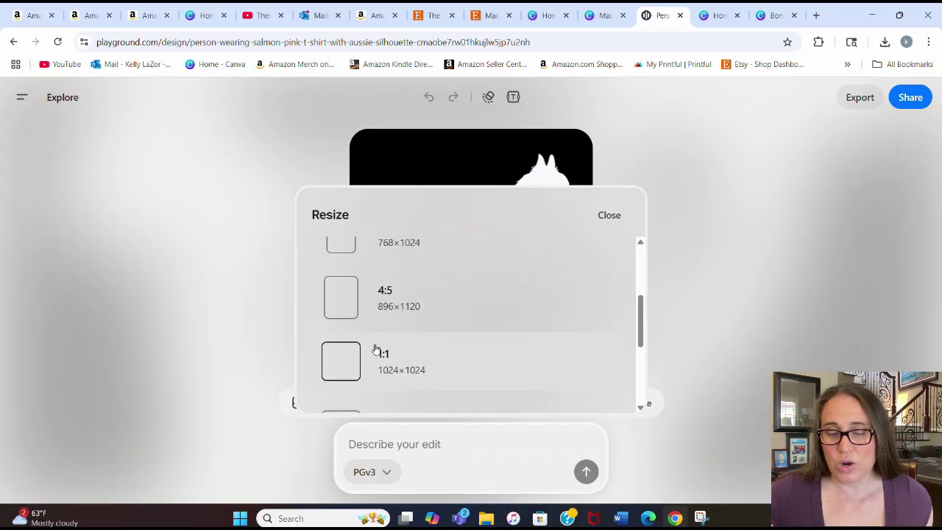
scroll(372, 305, "up", 2)
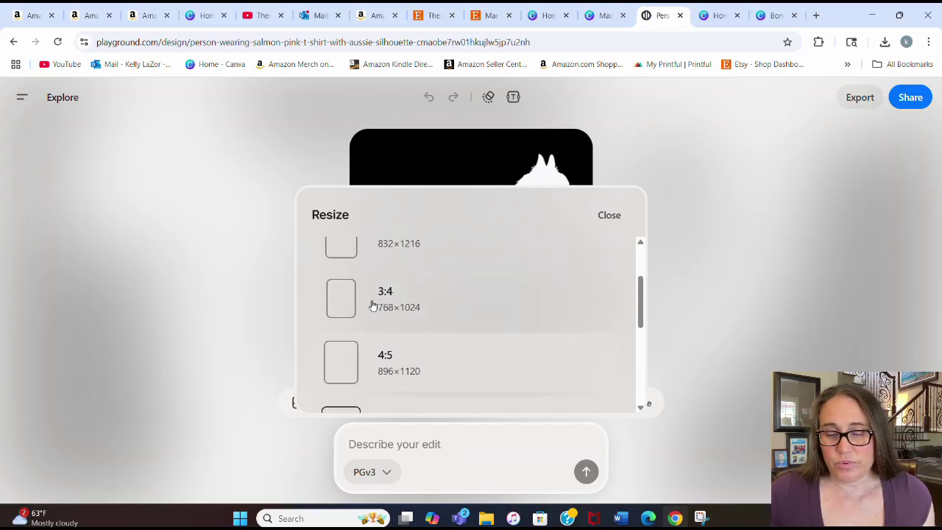
scroll(412, 283, "up", 1)
left_click(707, 194)
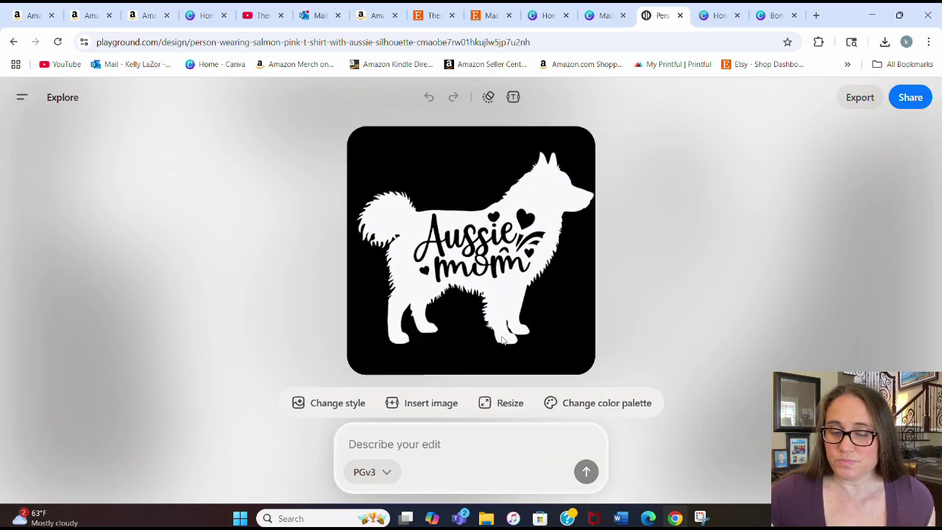
Examine the range of style options Playground v3 offers for the "Aussie mom" design and close the list without choosing one
left_click(324, 409)
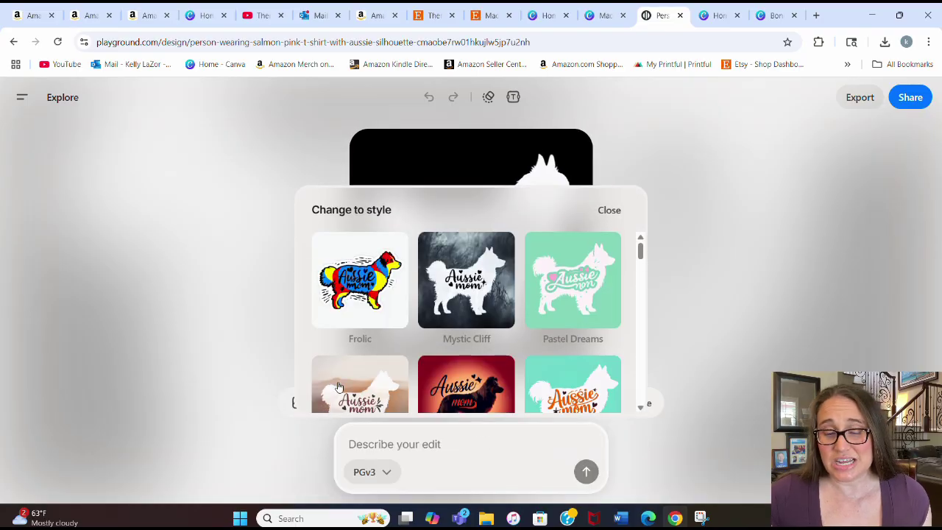
scroll(465, 286, "down", 1)
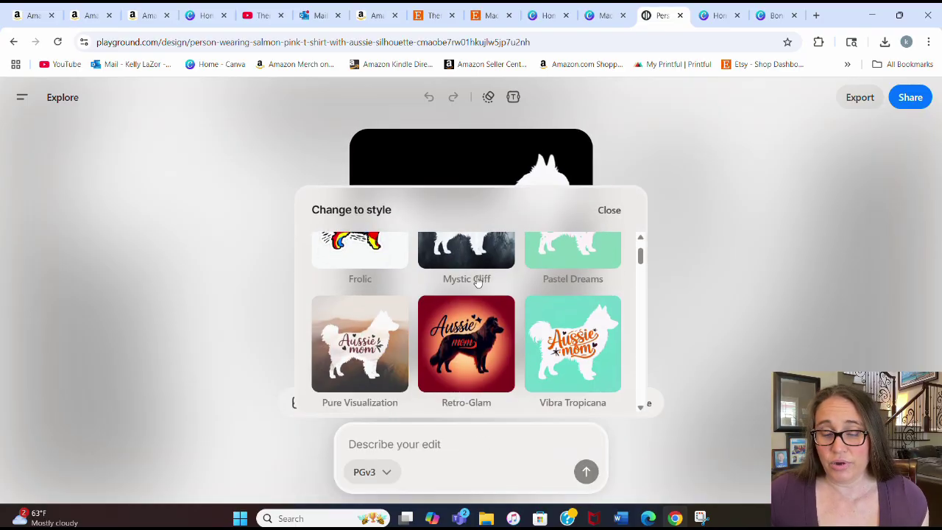
scroll(552, 309, "down", 1)
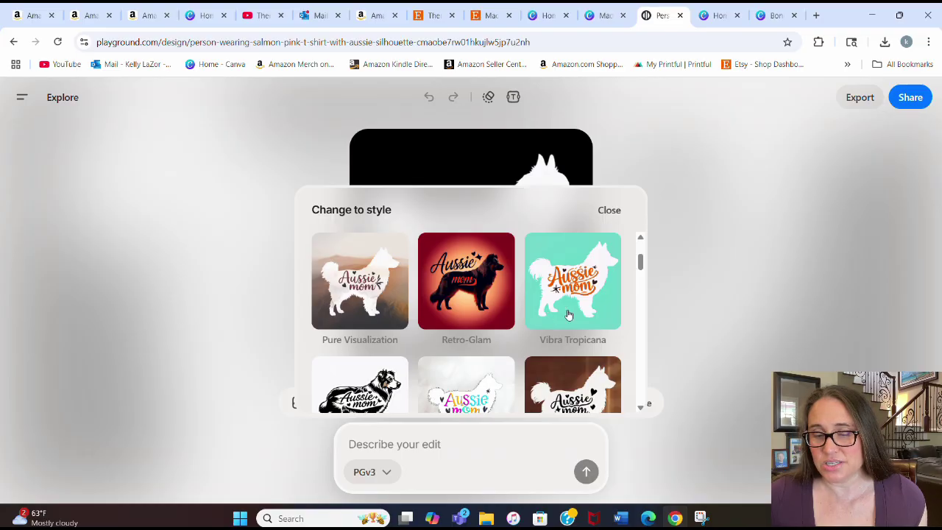
scroll(609, 295, "down", 2)
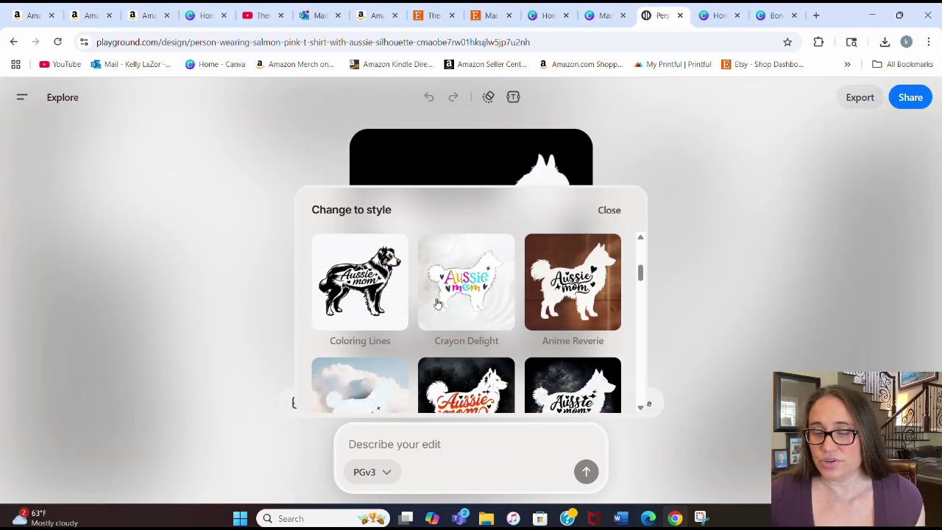
scroll(467, 298, "down", 1)
scroll(485, 296, "down", 1)
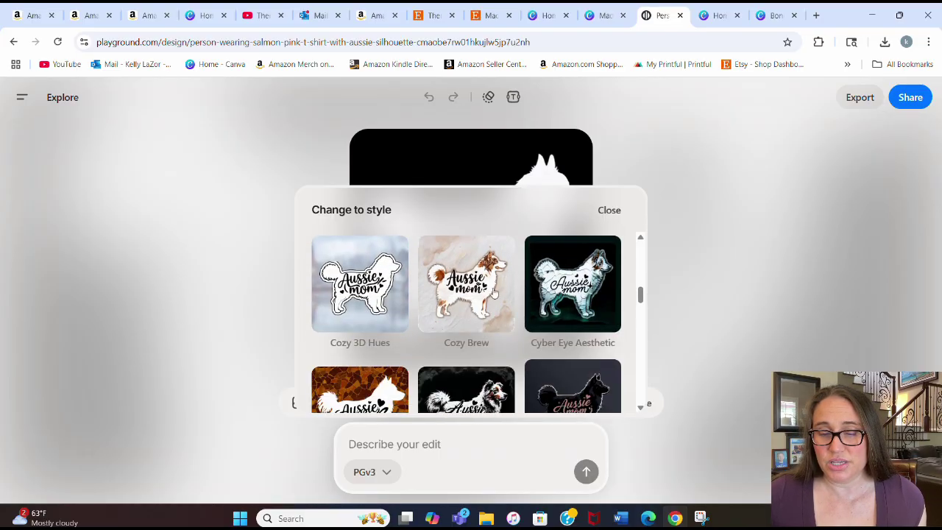
scroll(364, 295, "down", 1)
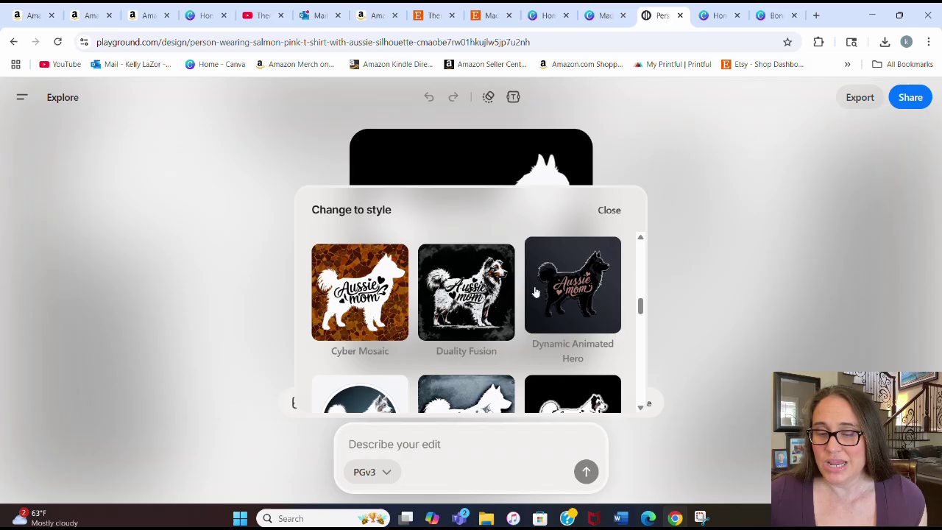
scroll(536, 288, "down", 2)
scroll(537, 291, "down", 5)
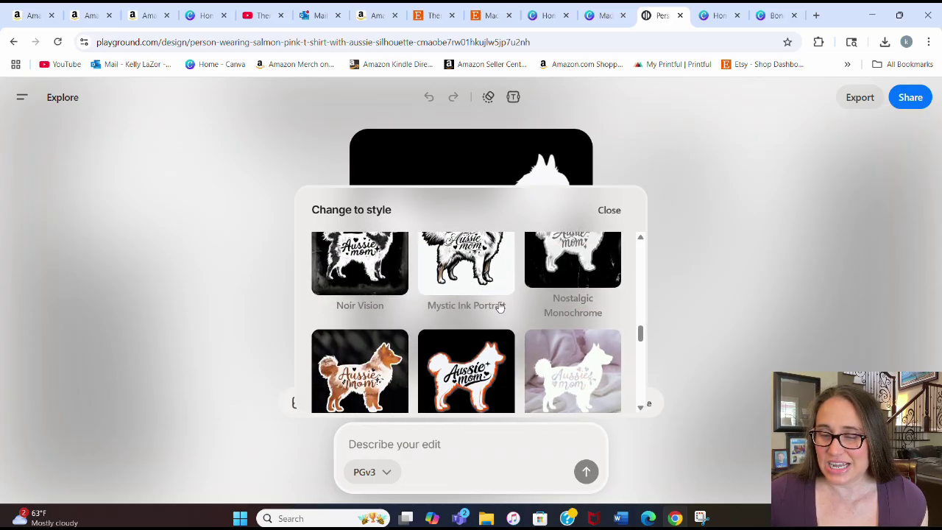
scroll(555, 300, "down", 3)
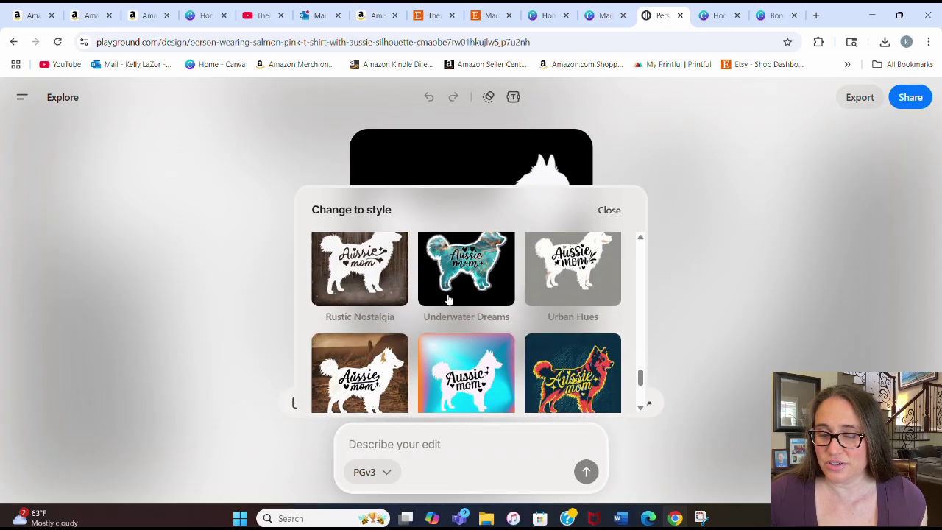
scroll(441, 301, "down", 1)
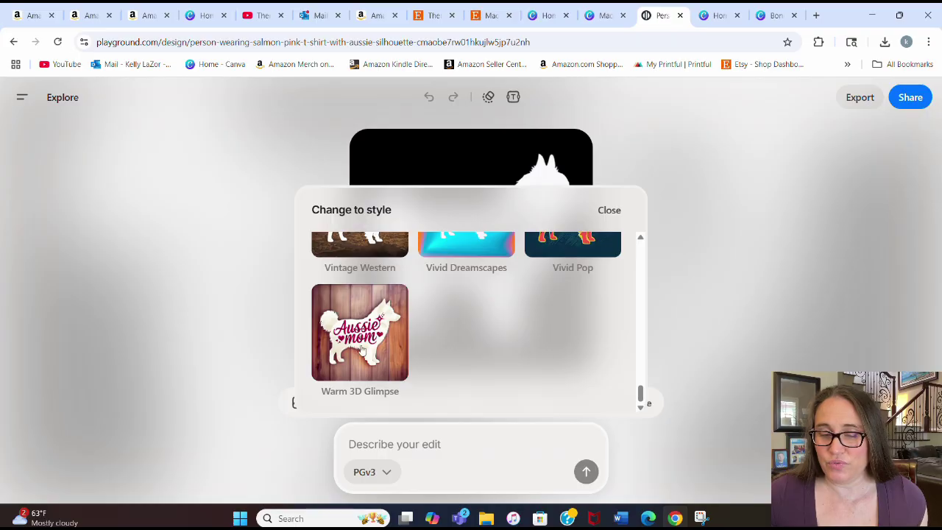
left_click(610, 212)
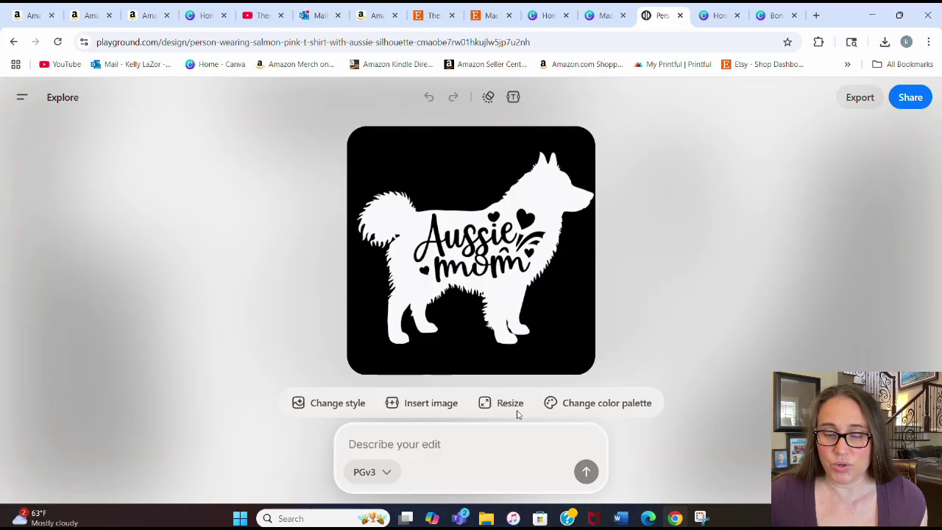
Switch the image model to 4o image and look through its style templates, closing them without choosing one
left_click(385, 472)
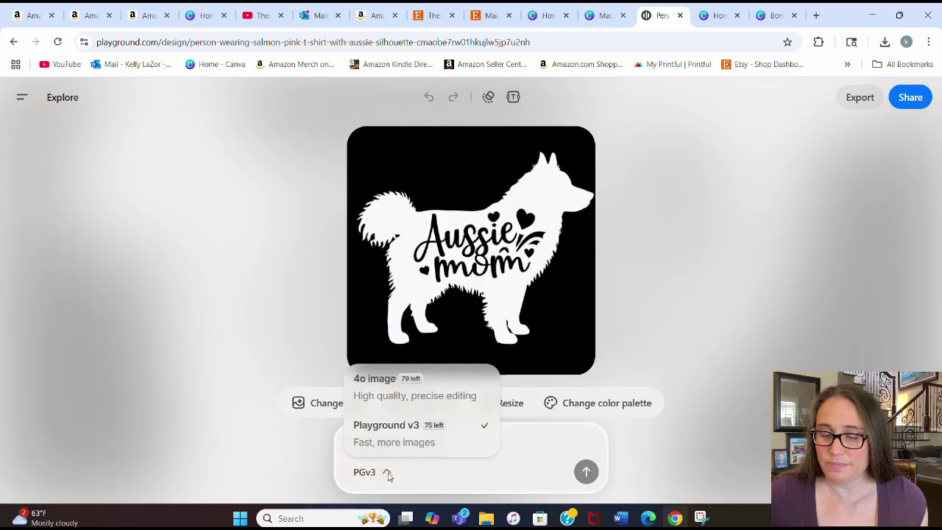
left_click(379, 387)
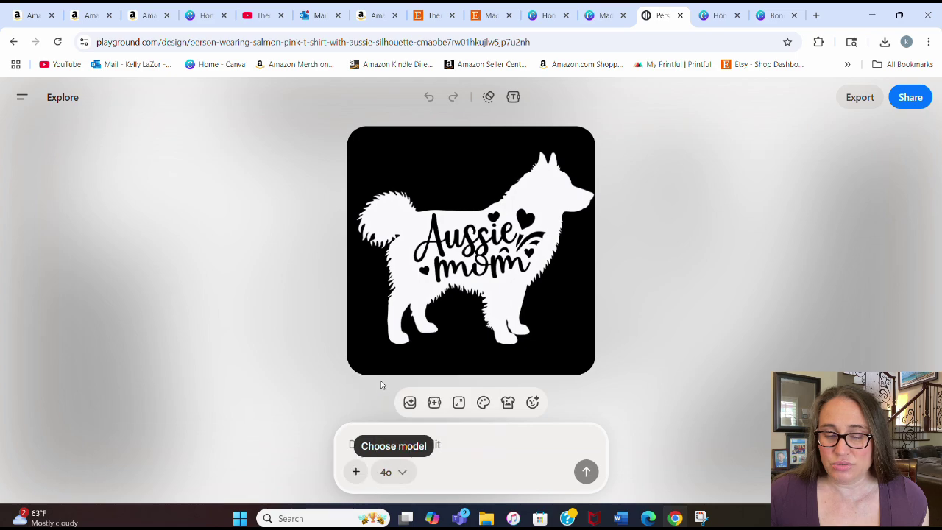
left_click(411, 407)
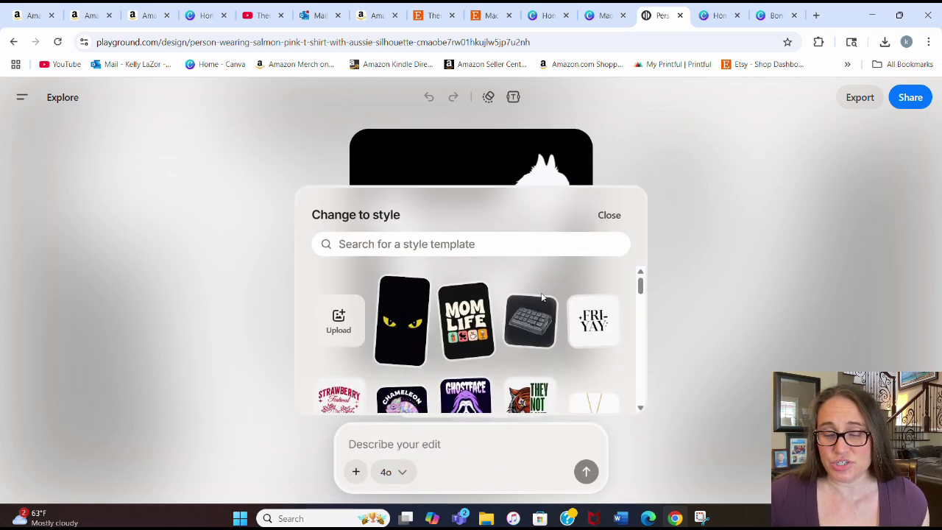
scroll(529, 294, "down", 3)
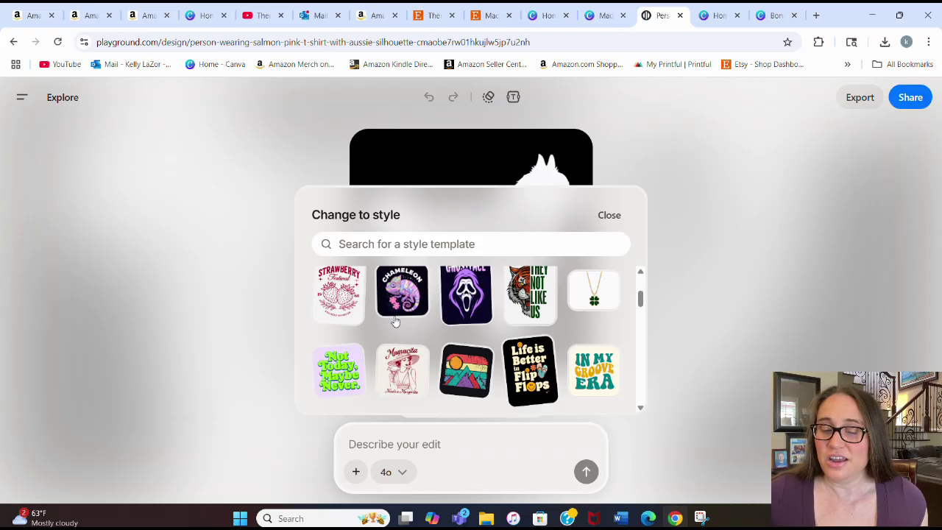
scroll(501, 309, "down", 2)
scroll(582, 314, "down", 1)
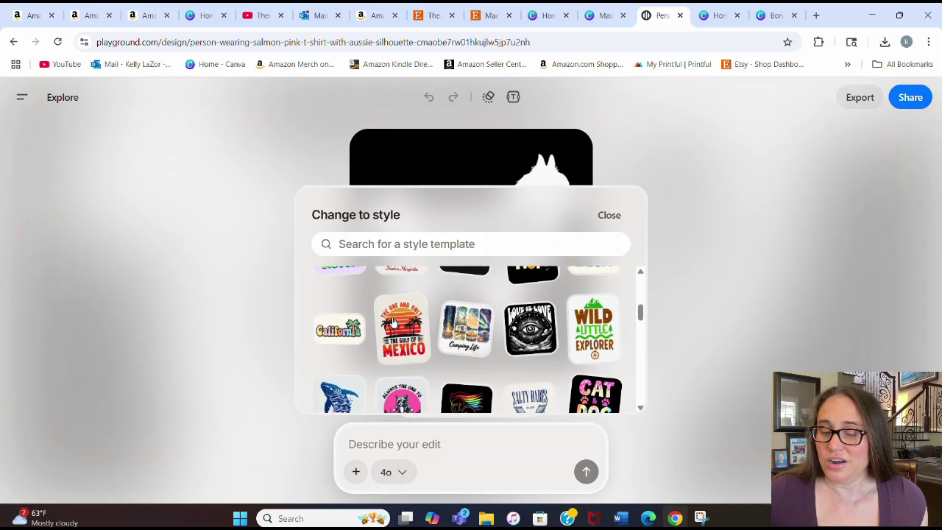
scroll(465, 302, "down", 2)
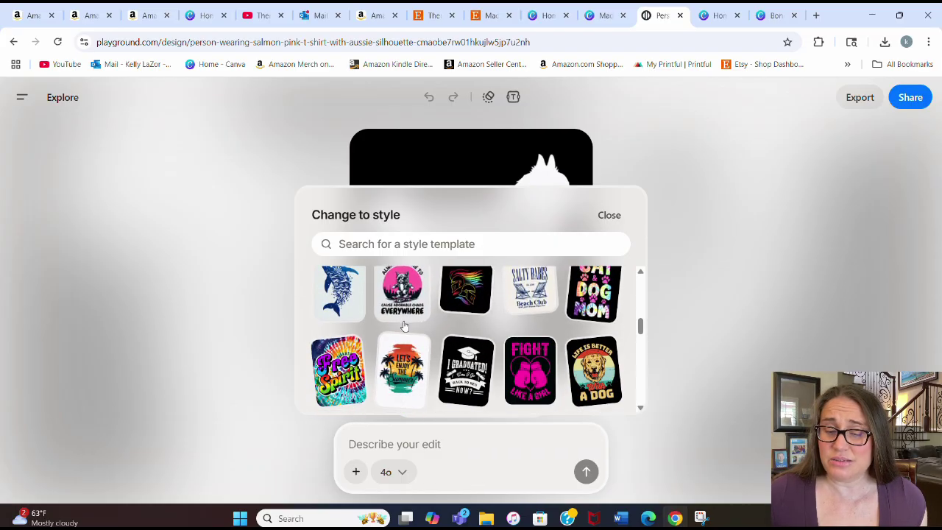
scroll(558, 360, "down", 1)
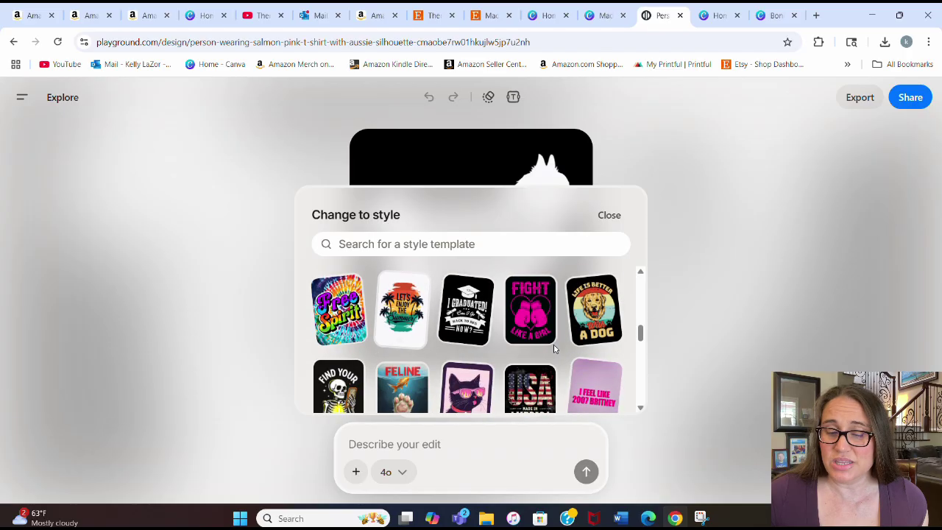
scroll(603, 364, "down", 1)
scroll(633, 360, "down", 1)
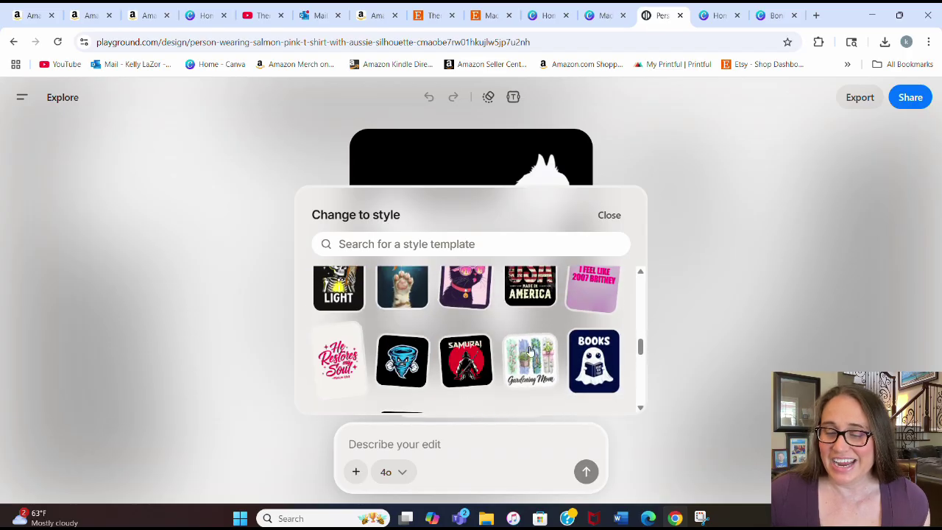
scroll(412, 346, "down", 2)
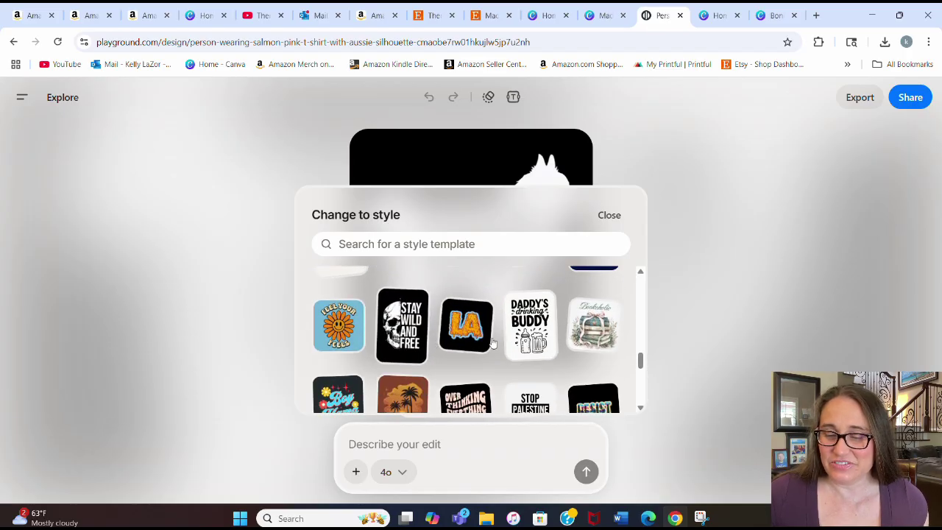
scroll(471, 331, "down", 2)
scroll(500, 320, "down", 2)
scroll(515, 331, "down", 3)
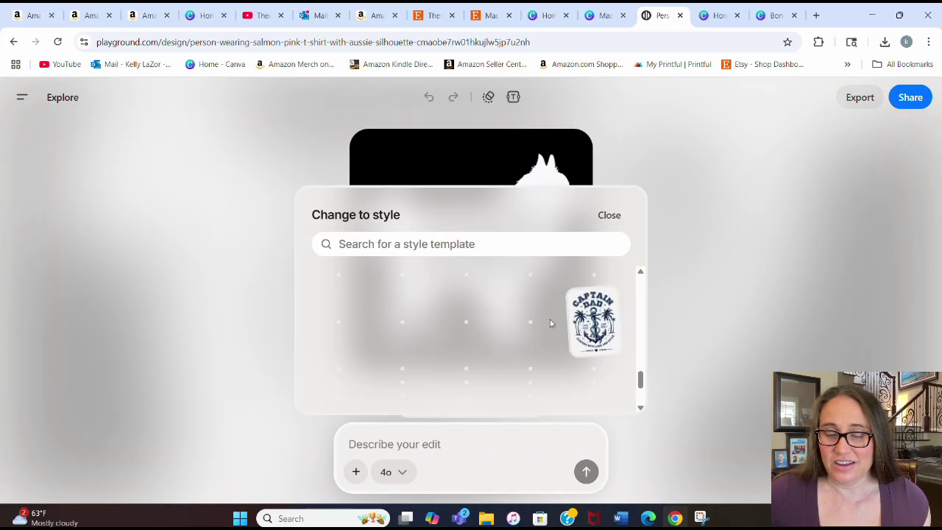
left_click(609, 215)
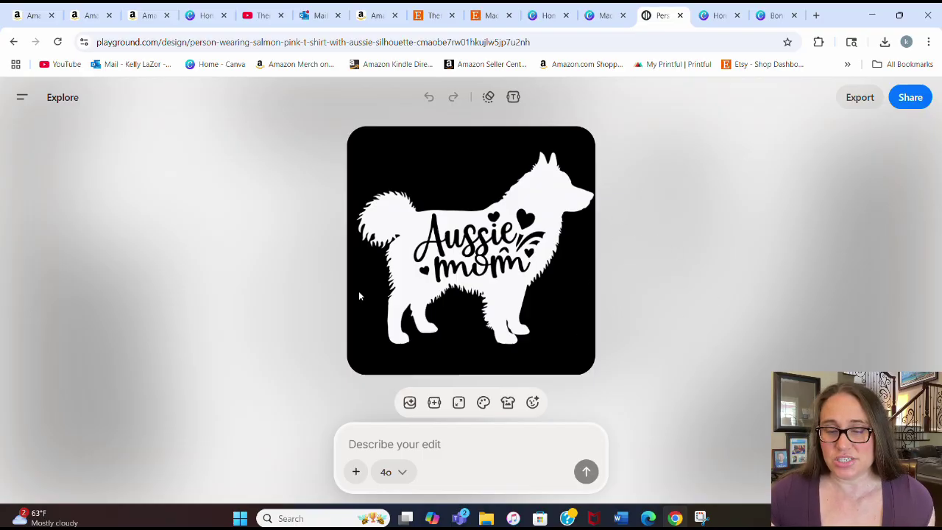
Generate an edit of the "Aussie mom" design with the prompt "change to yorkie mom"
left_click(389, 443)
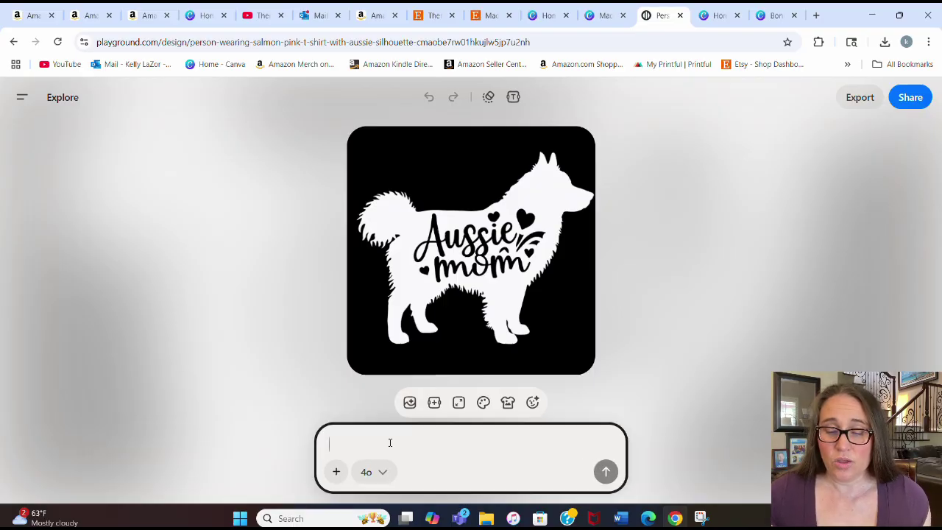
type("change")
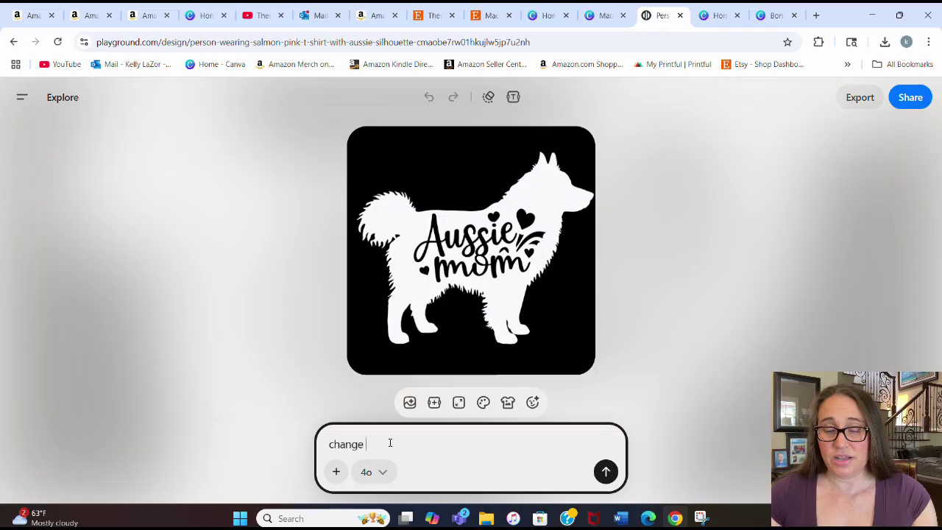
type(" g")
key("BackSpace")
key("Num_Lock")
type("to ")
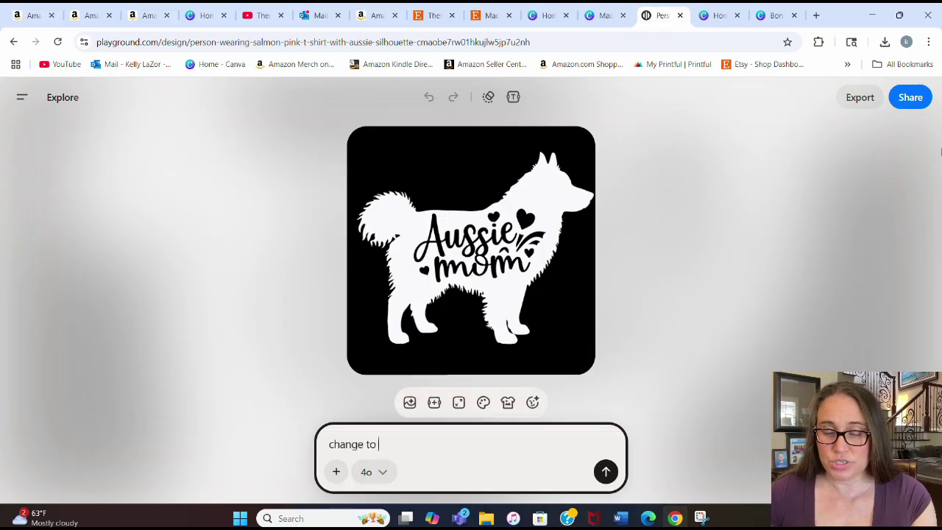
type("yorkie mom")
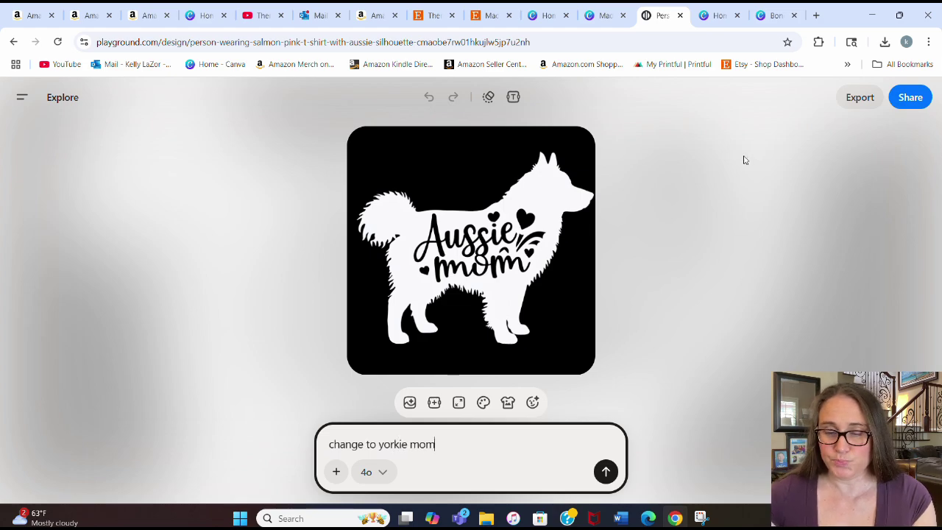
left_click(604, 472)
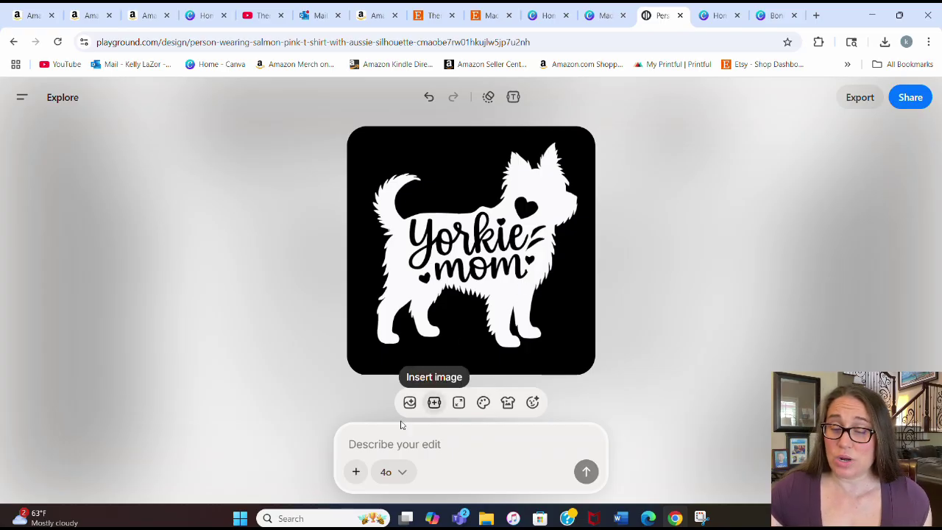
Switch the image model to Playground v3 and generate an edit with the prompt "change to chihuahua mom"
left_click(401, 474)
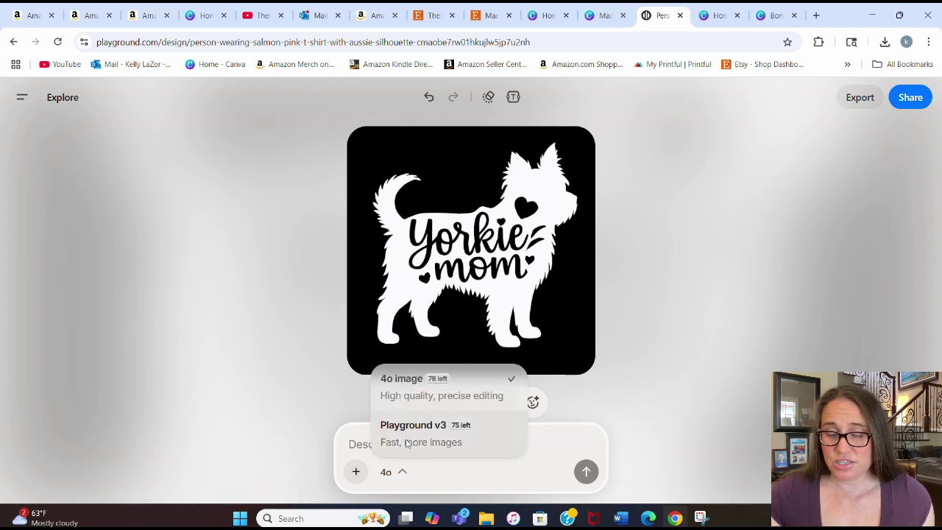
left_click(406, 440)
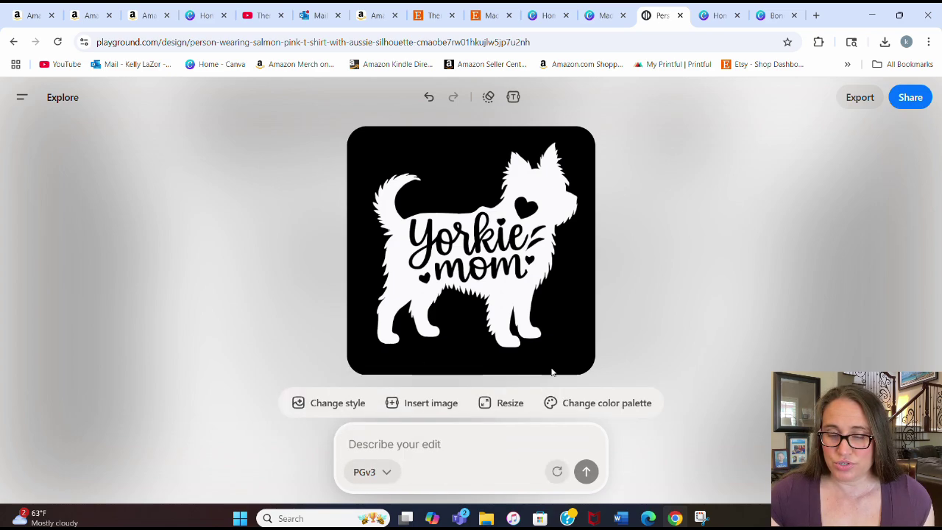
left_click(397, 441)
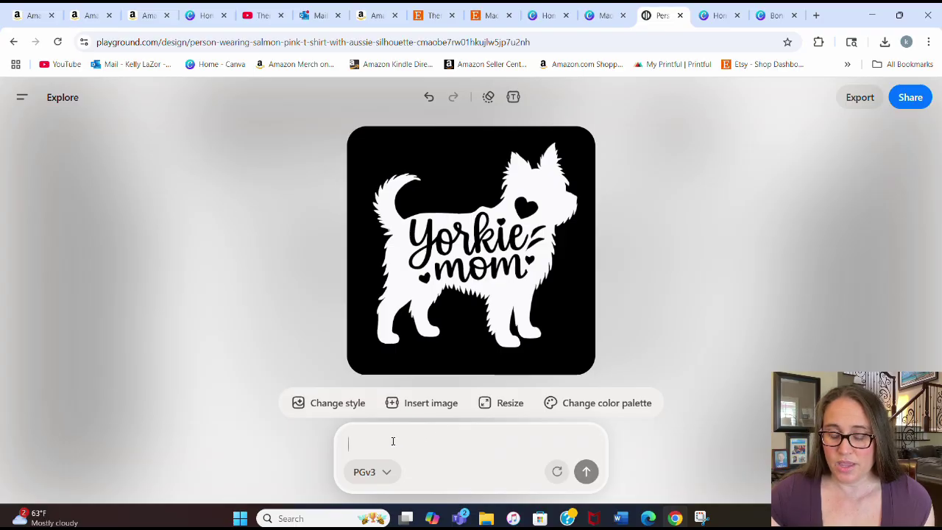
type("cha")
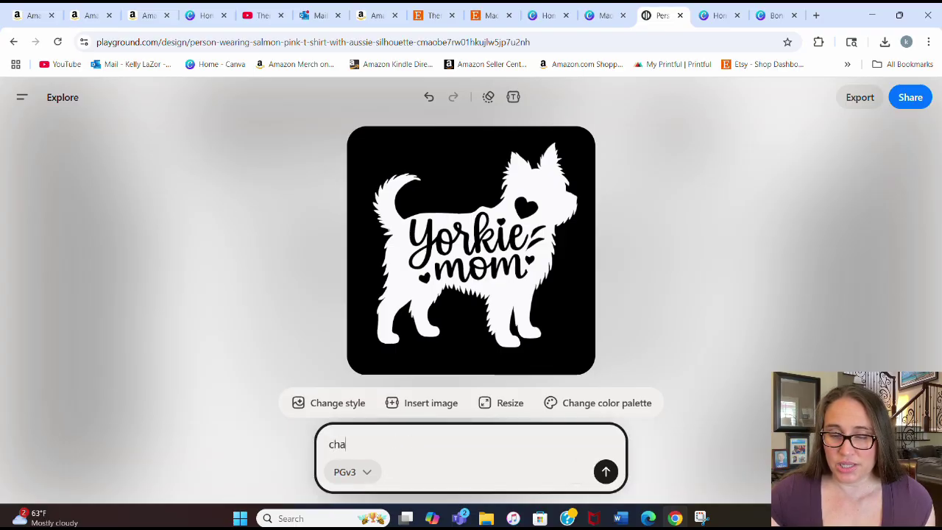
type("nge to chihuahua mom")
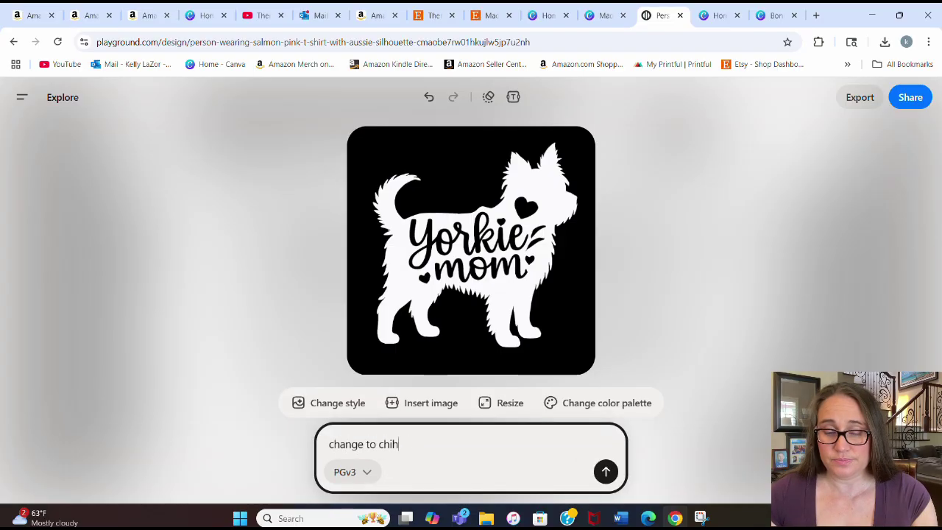
left_click(605, 473)
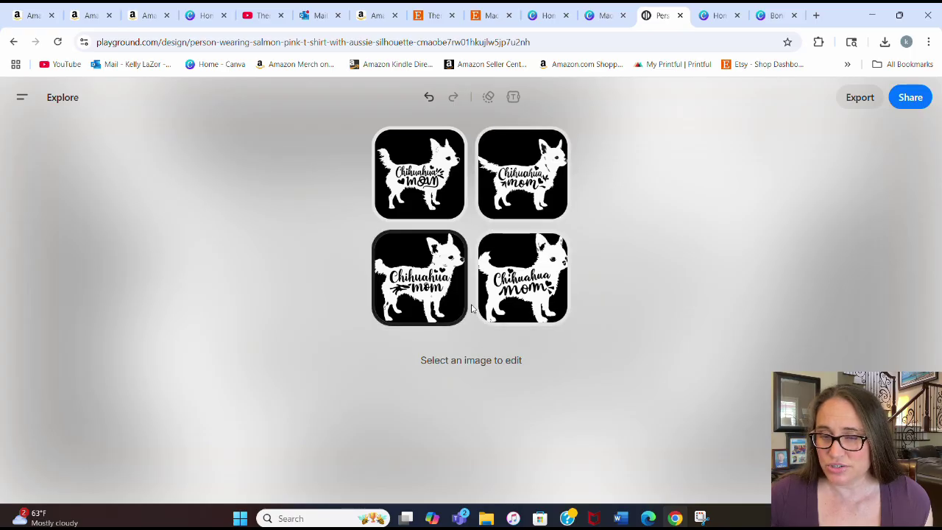
View each of the four generated "Chihuahua mom" variations at full size to compare their lettering and dog silhouettes
left_click(441, 213)
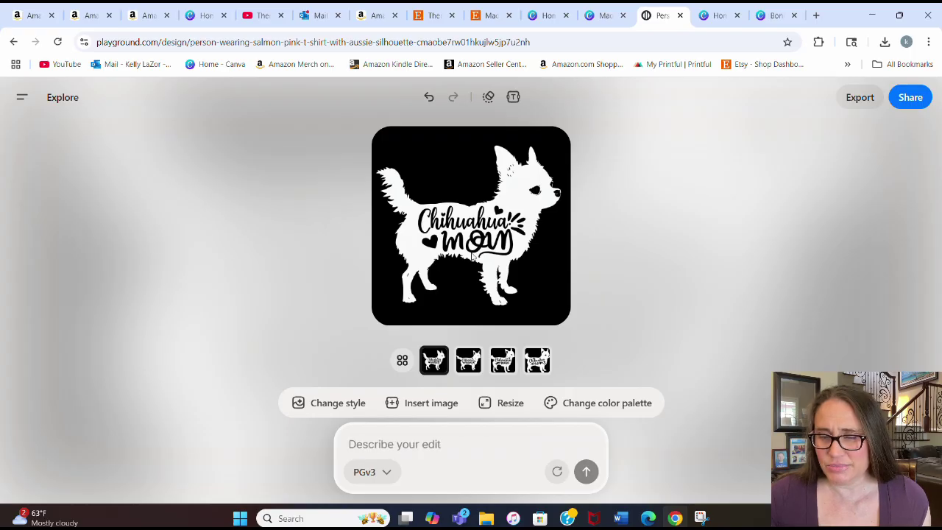
left_click(471, 359)
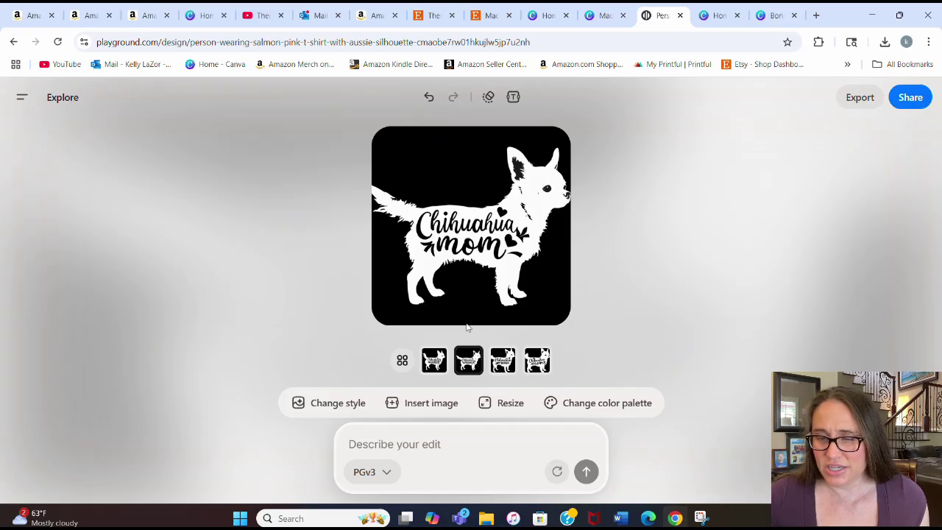
left_click(504, 359)
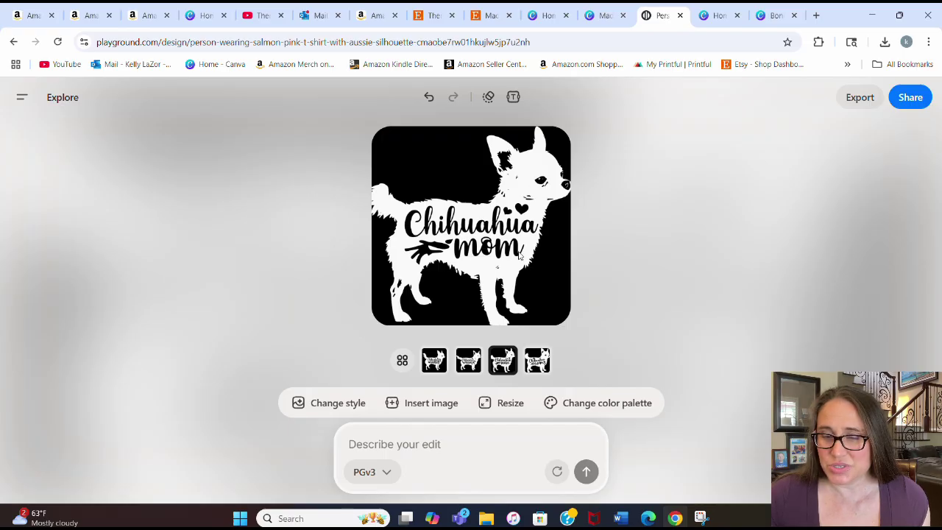
left_click(536, 359)
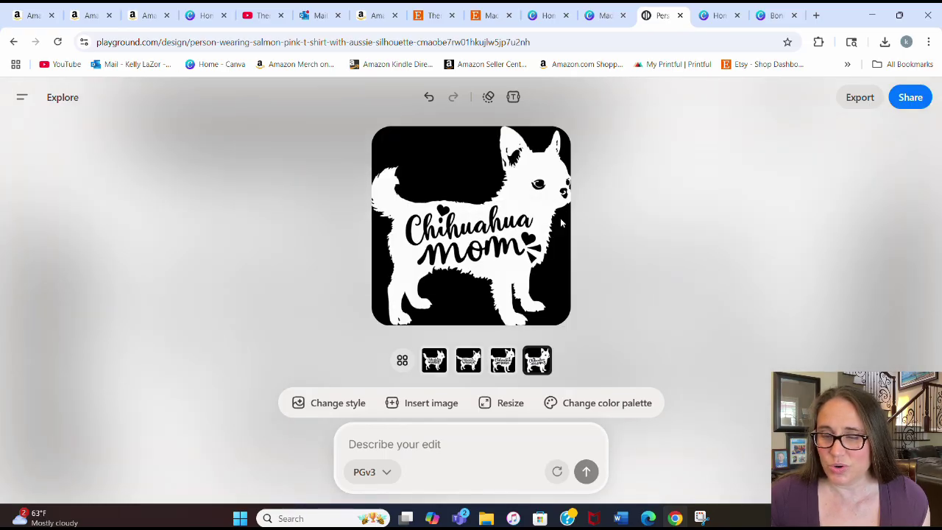
left_click(502, 360)
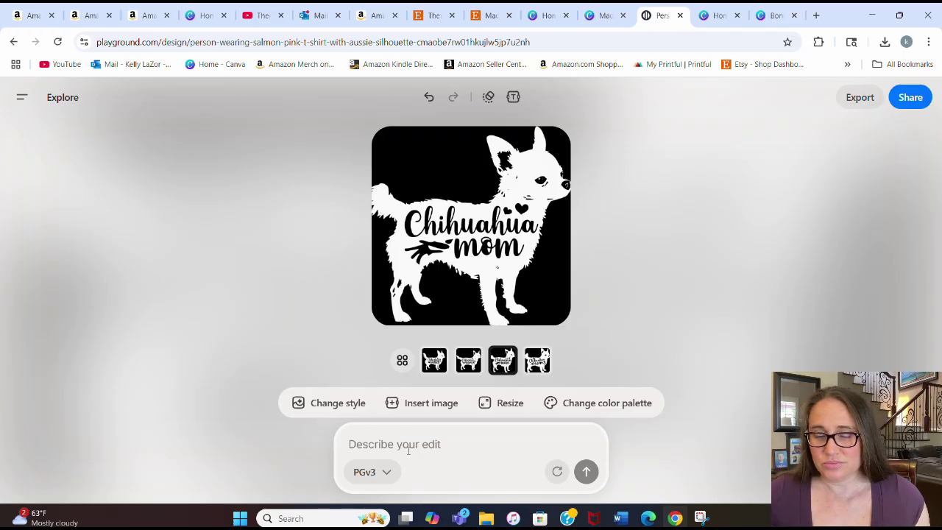
left_click(409, 450)
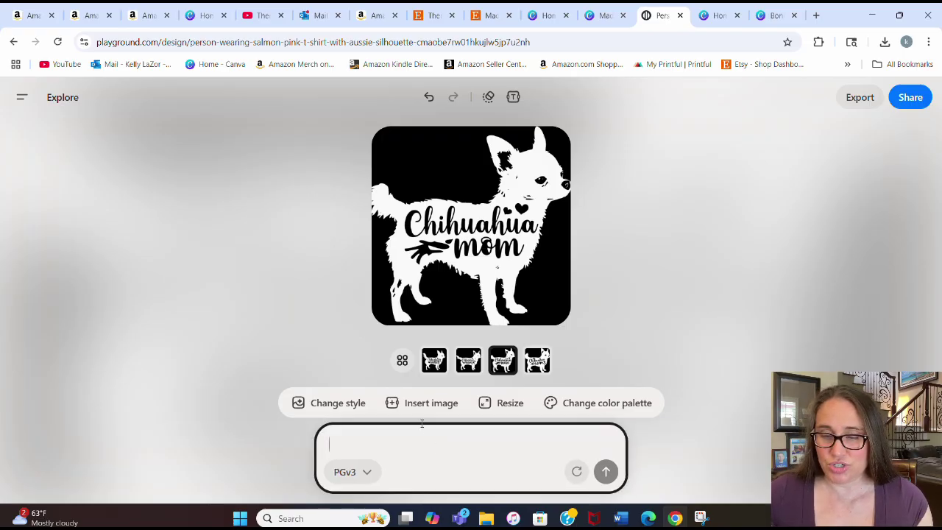
Undo the breed changes back to the "Aussie mom" design and generate a 4o edit with the prompt "change to westie mom"
left_click(427, 97)
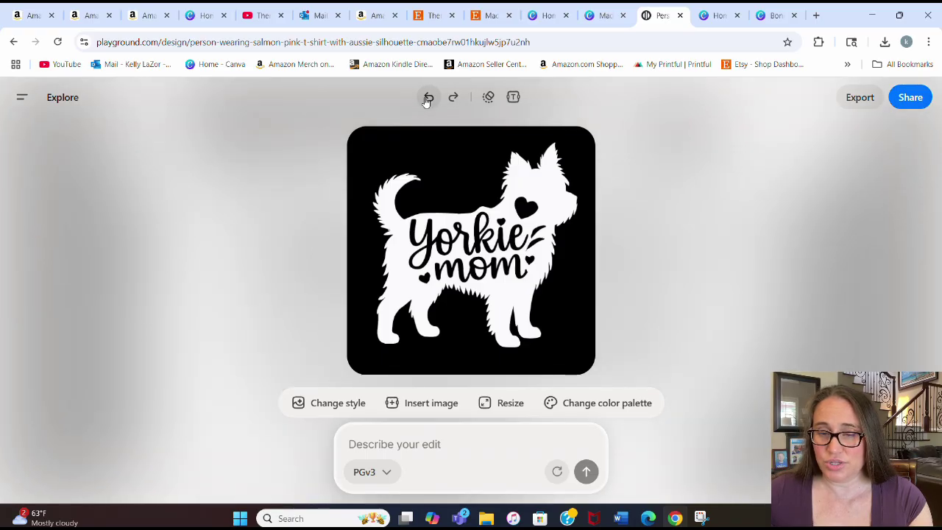
left_click(428, 98)
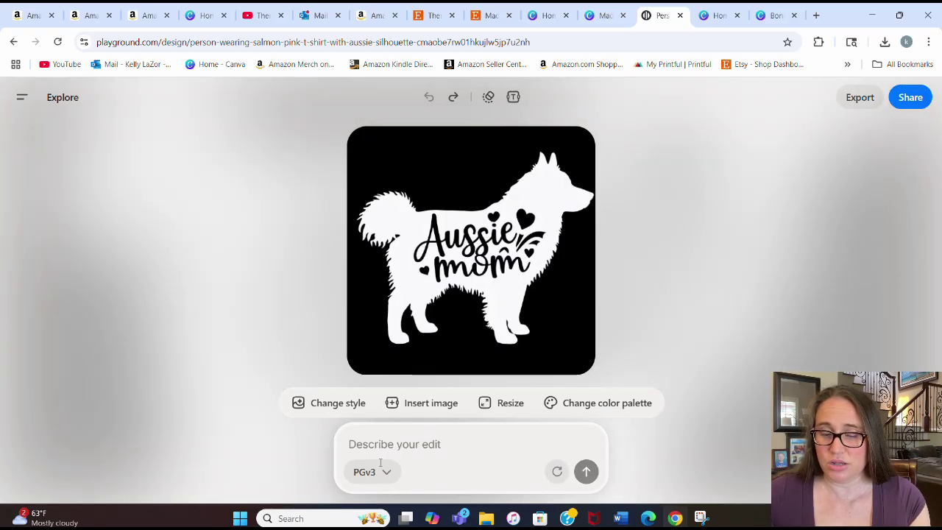
left_click(425, 442)
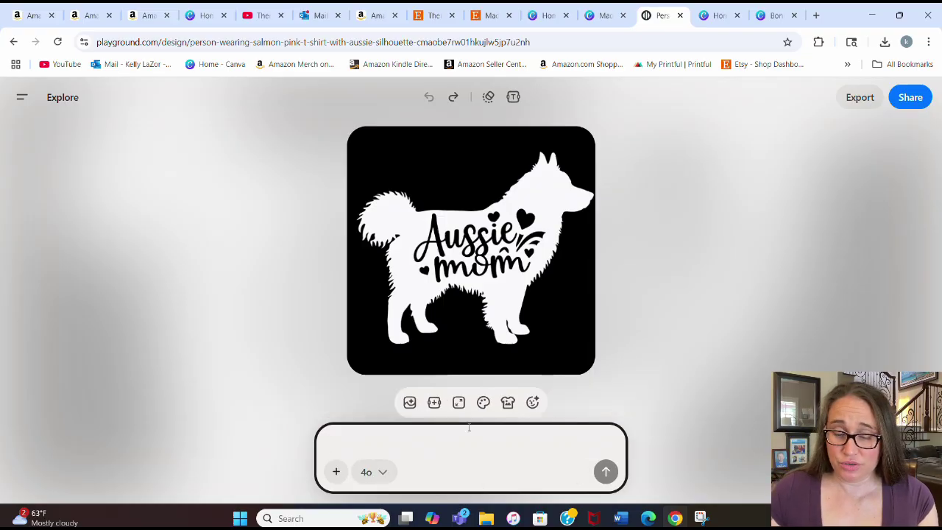
type("change to westie mom")
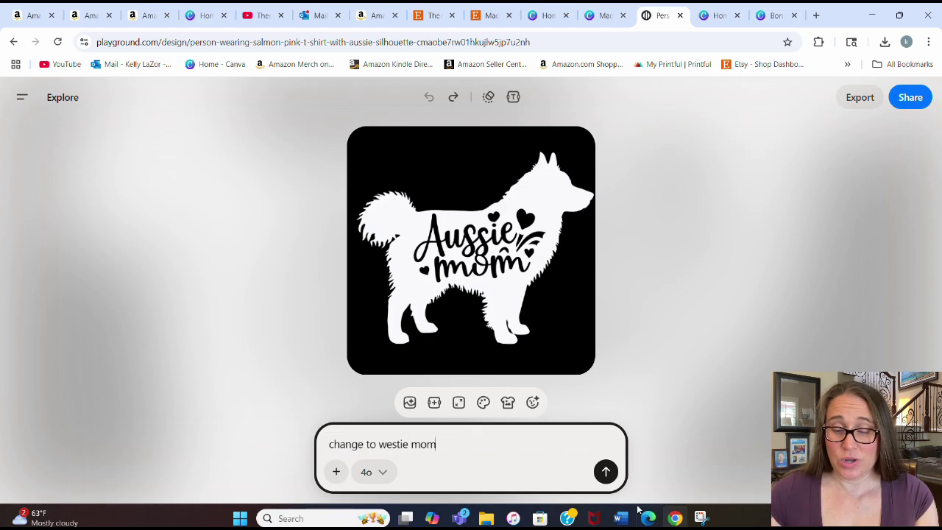
left_click(607, 478)
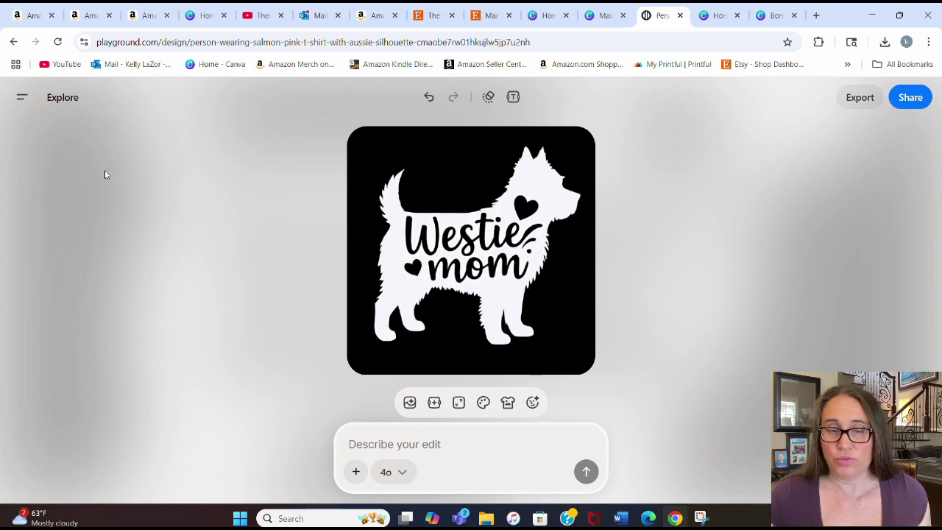
Switch to the Amazon listing for the Yorkie Mom T-shirt and preview the design on Pink Heather and blue shirts
left_click(32, 9)
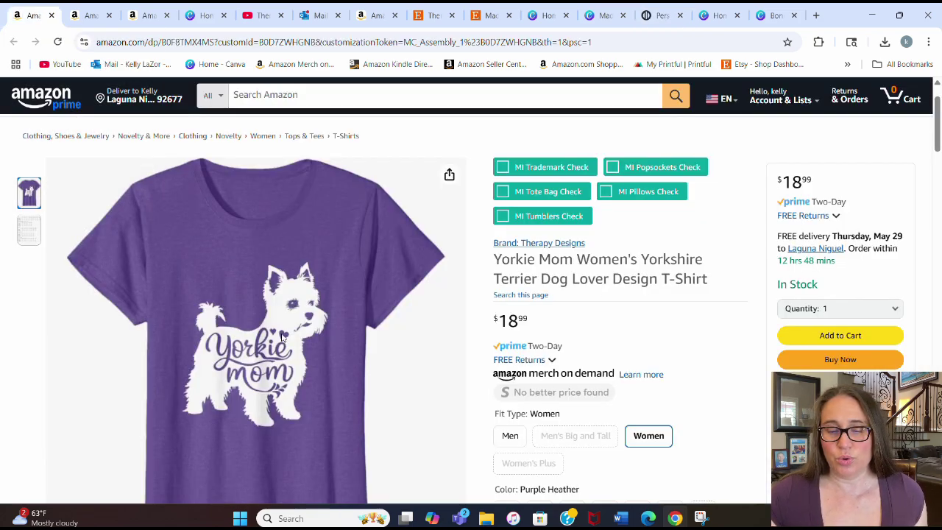
scroll(291, 315, "down", 1)
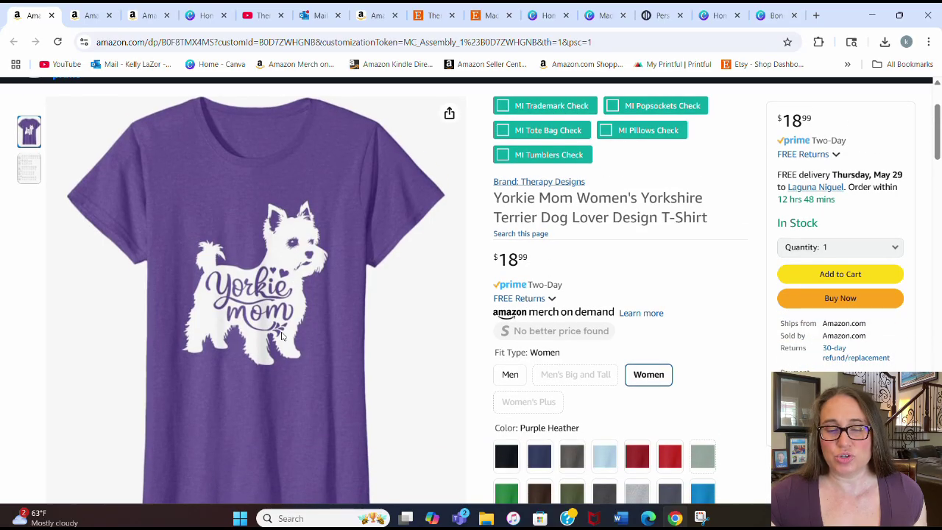
scroll(500, 346, "down", 1)
scroll(505, 349, "down", 1)
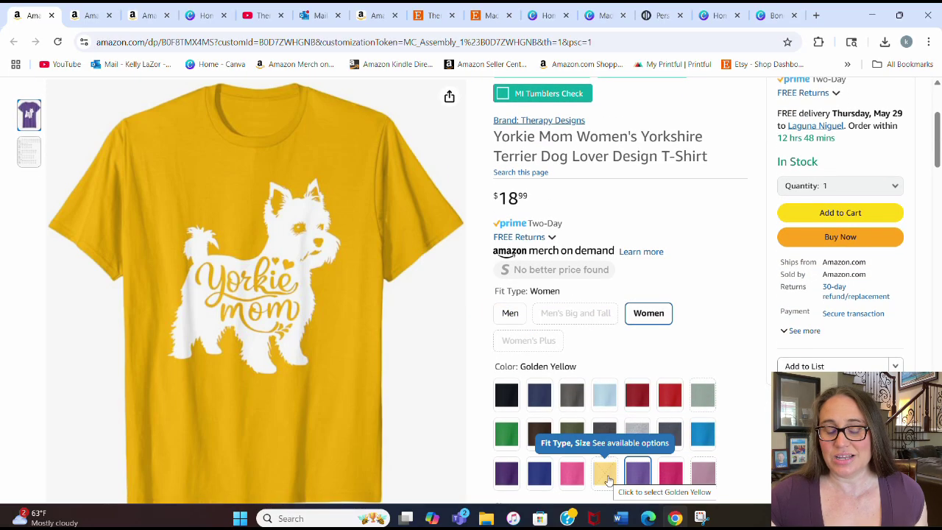
left_click(571, 480)
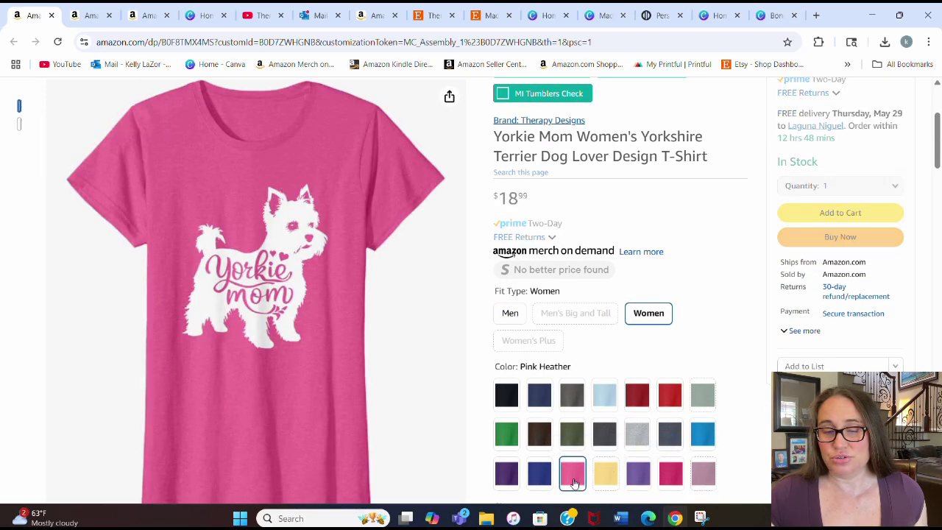
left_click(537, 478)
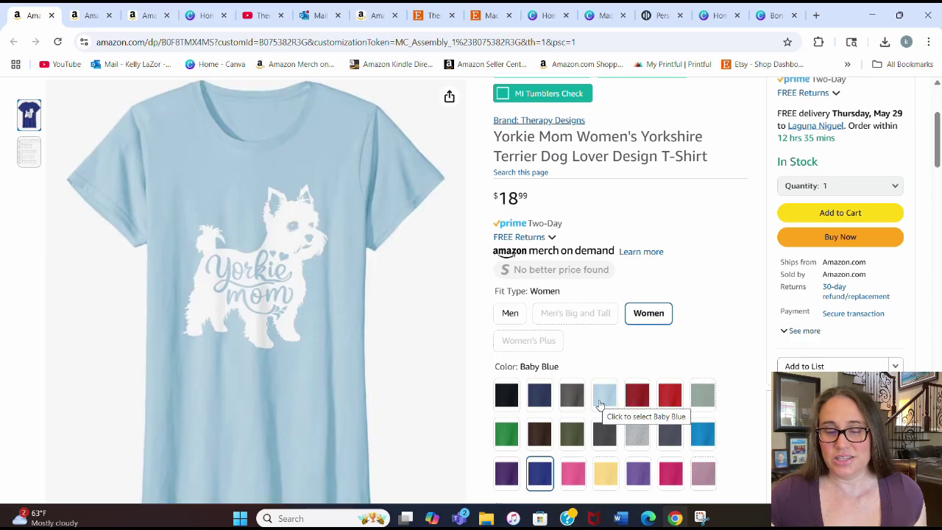
Return to Playground, upscale the black-background "Westie mom" design with its background removed, and download the upscaled image
left_click(658, 13)
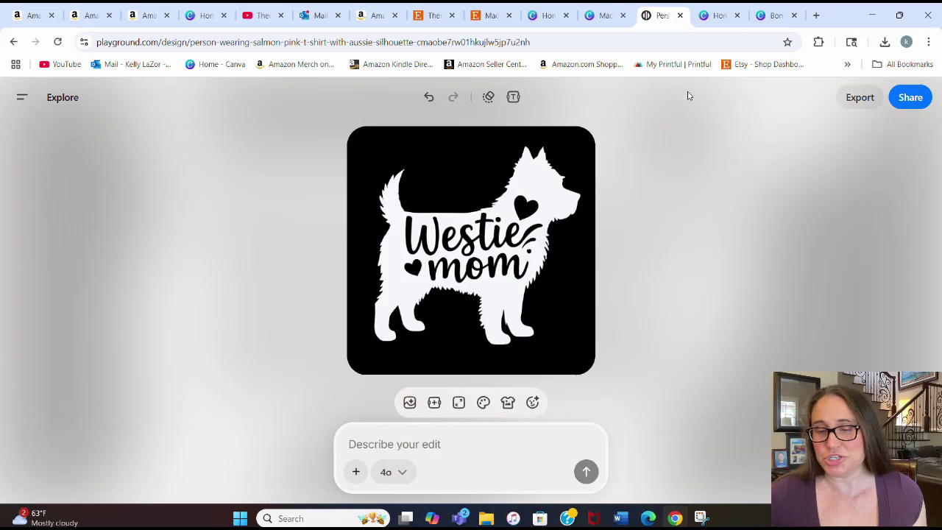
left_click(861, 100)
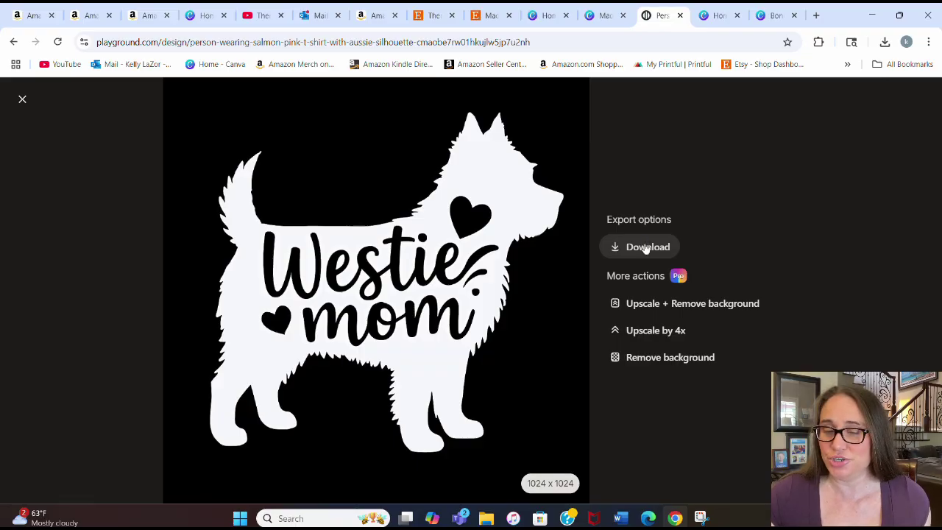
left_click(640, 310)
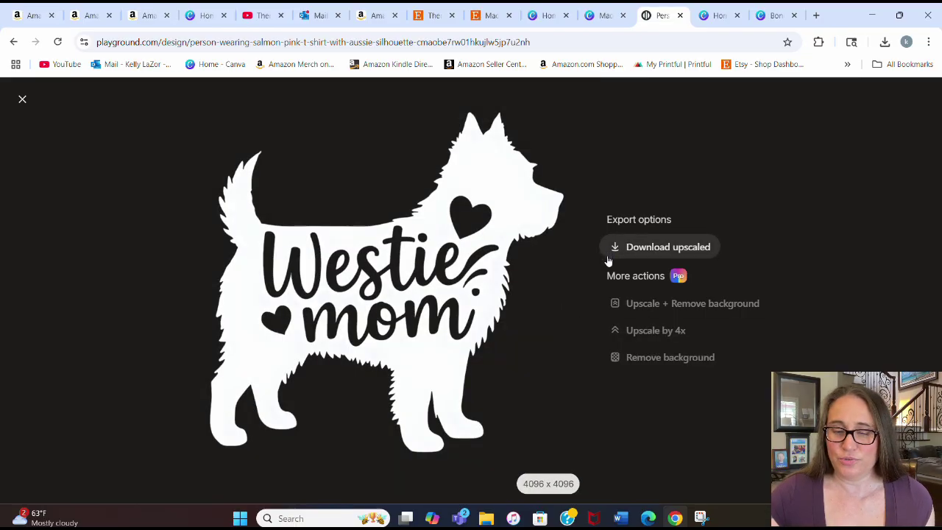
left_click(620, 252)
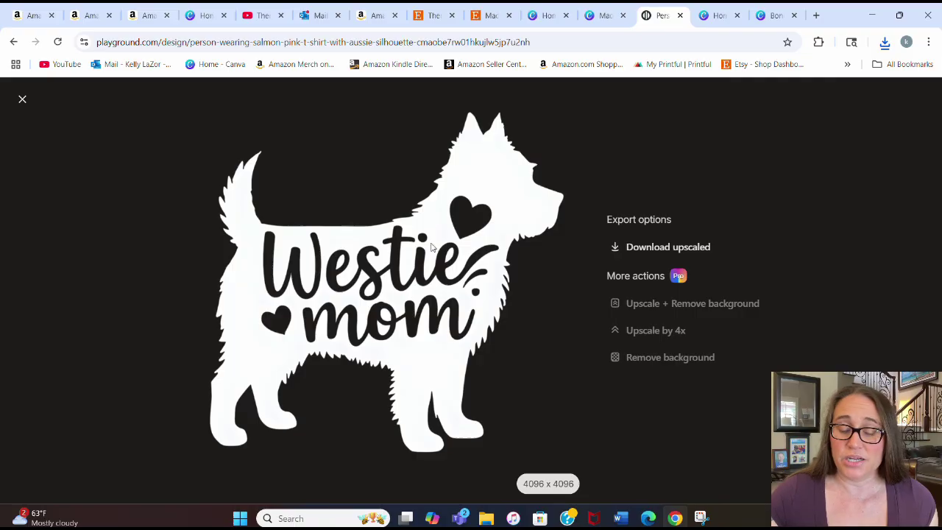
left_click(23, 100)
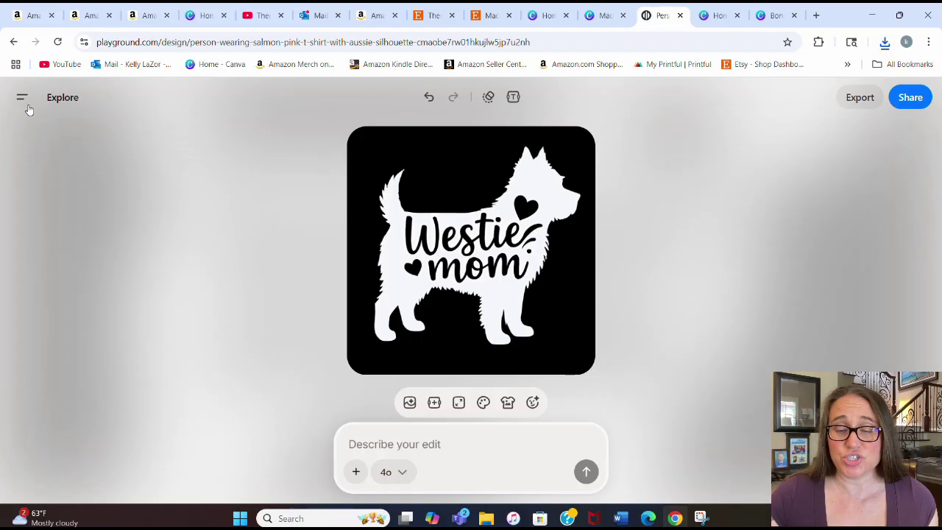
Generate an edit of the "Westie mom" design with the prompt "change background color to purple"
left_click(411, 445)
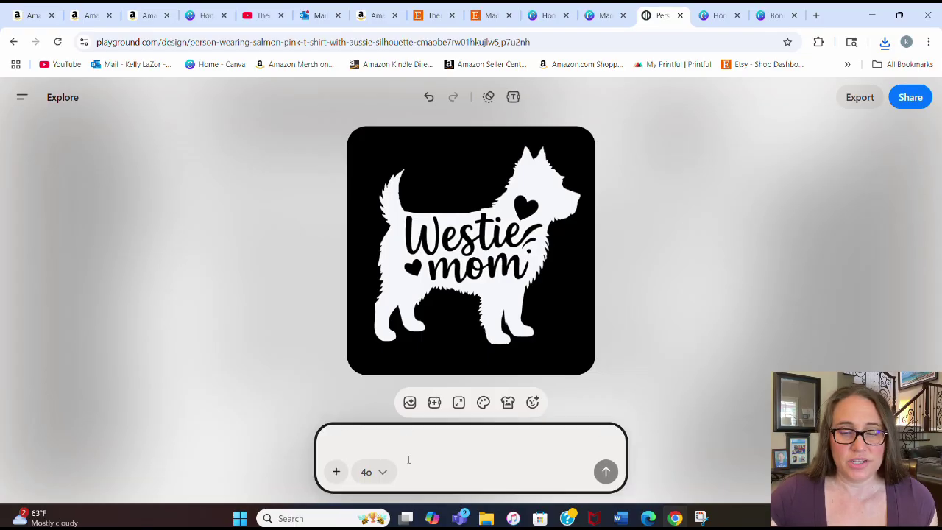
type("change background")
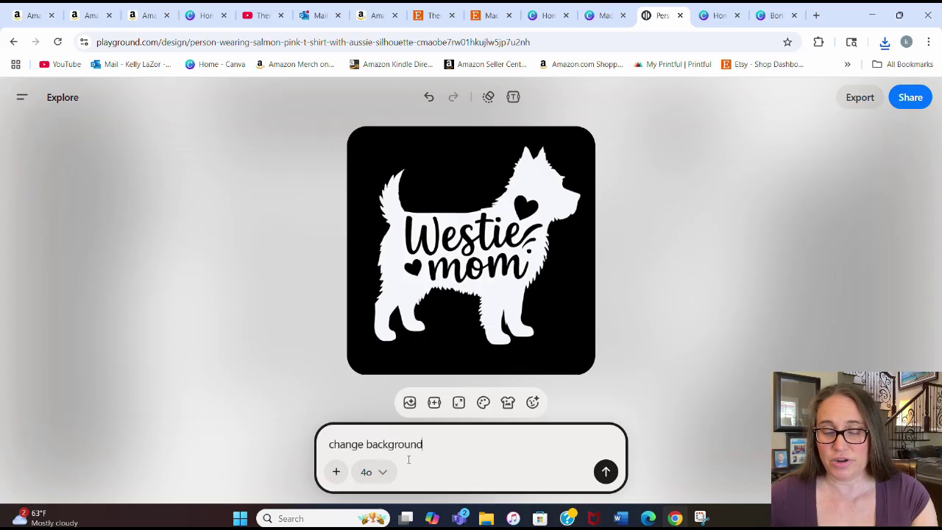
type(" color to ")
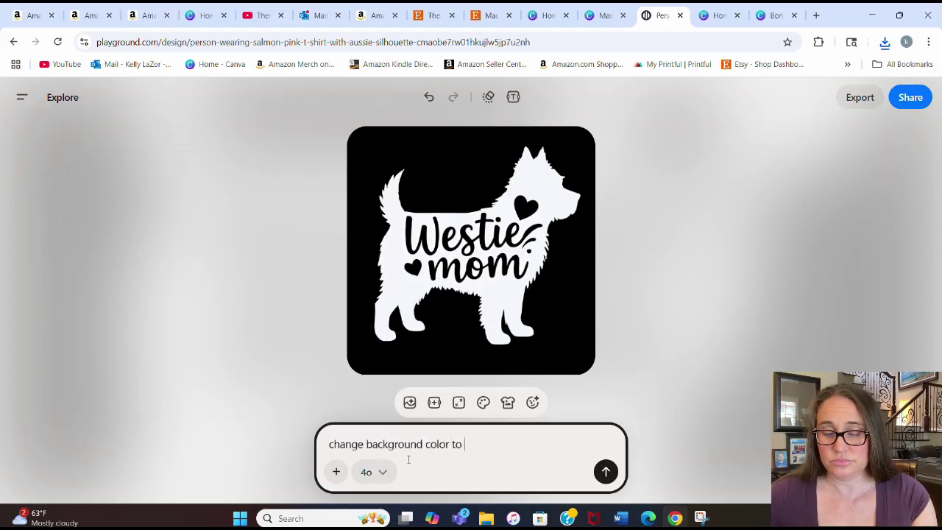
type("purple")
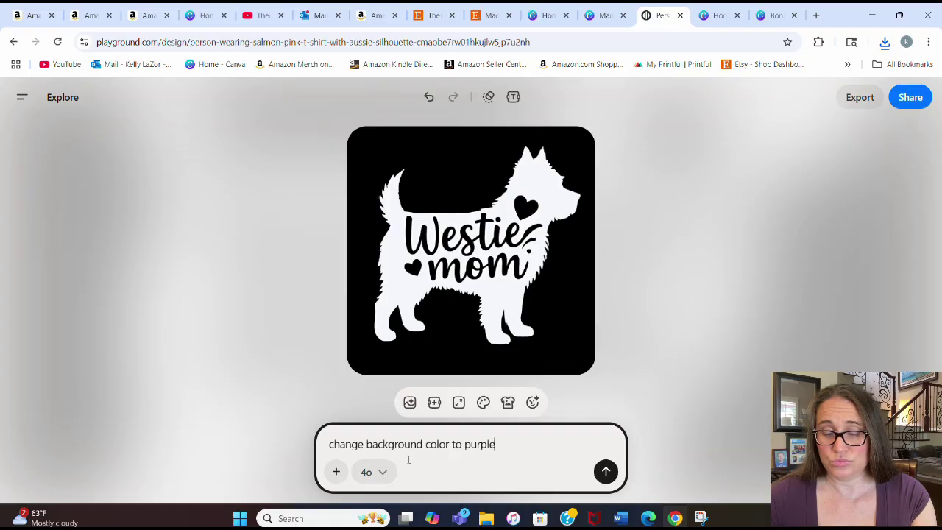
left_click(605, 472)
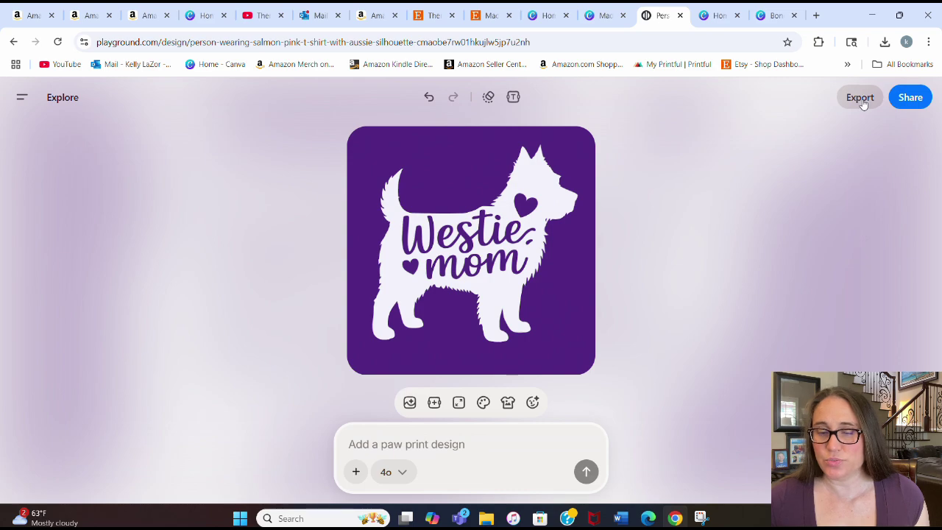
Upscale the purple "Westie mom" design with its background removed and download the upscaled image
left_click(860, 99)
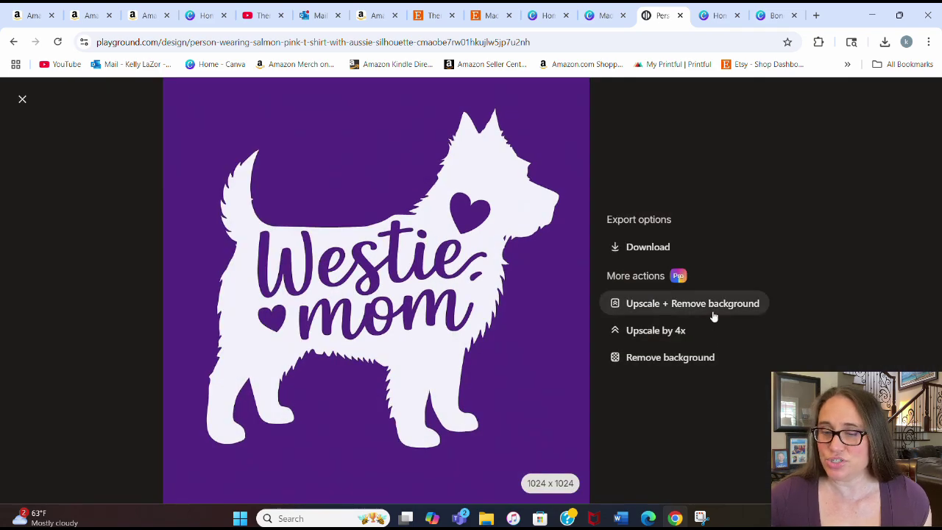
left_click(714, 313)
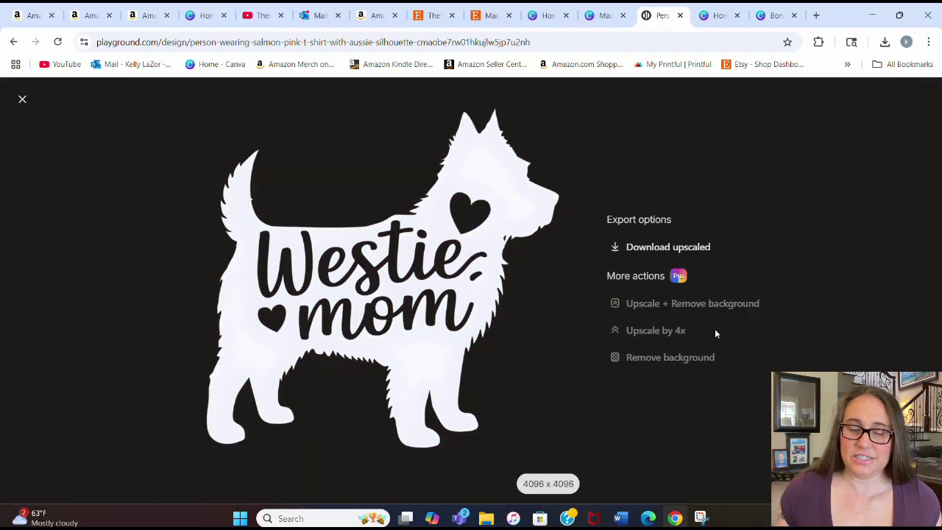
left_click(668, 248)
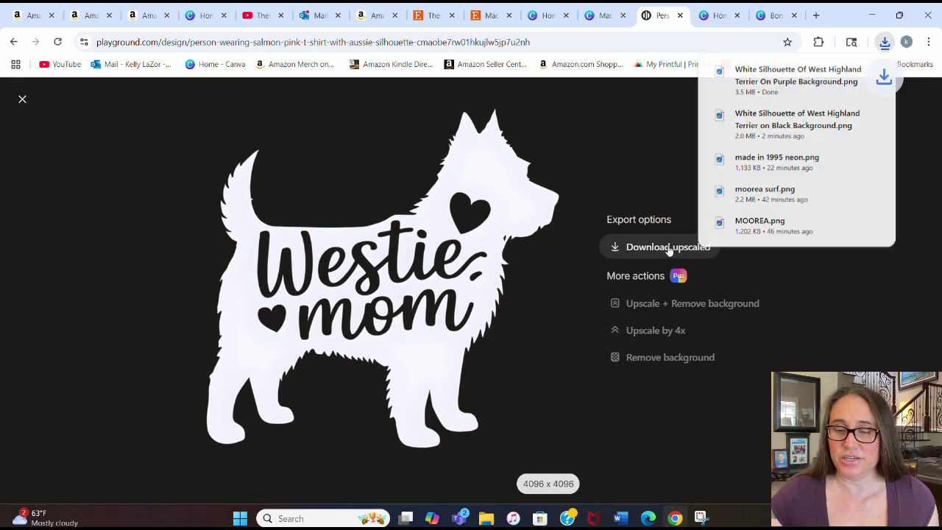
left_click(22, 99)
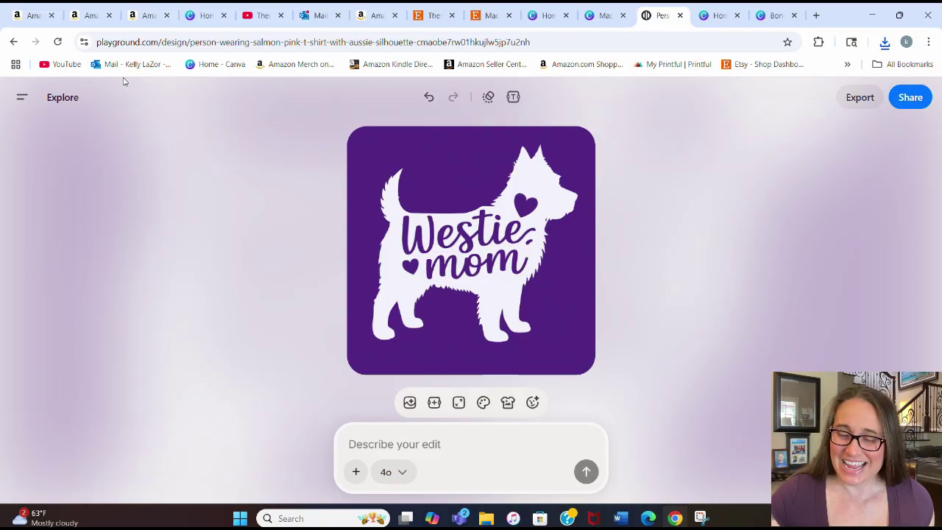
Browse the similar dog templates suggested for the purple "Westie mom" design
left_click(74, 97)
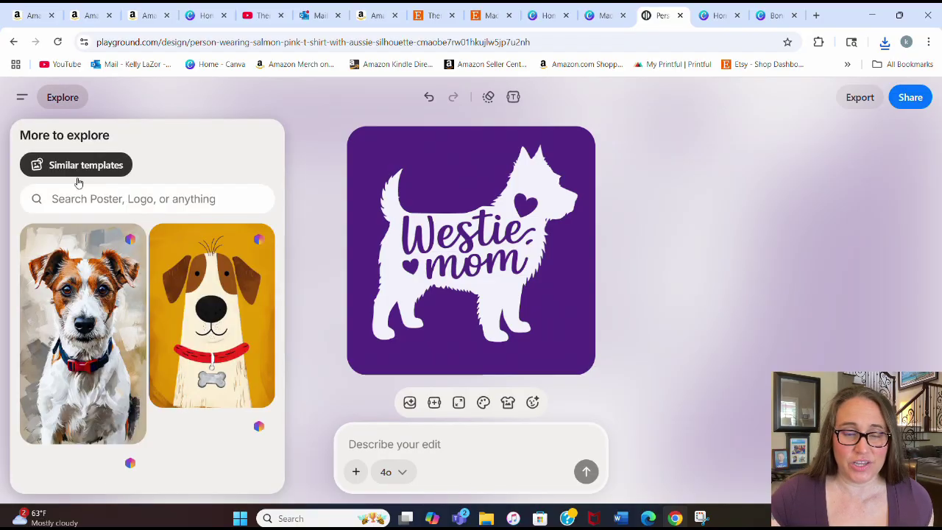
scroll(231, 333, "down", 3)
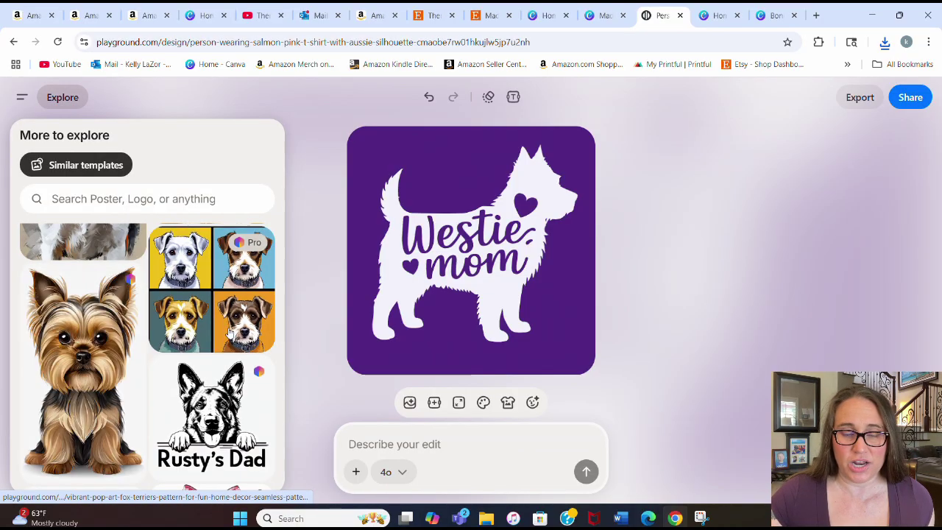
scroll(230, 332, "down", 9)
scroll(230, 337, "down", 8)
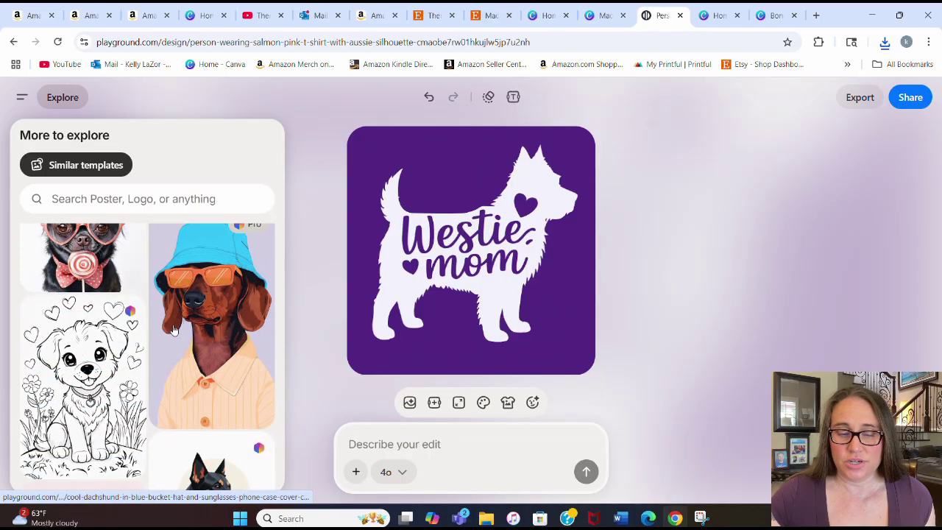
scroll(173, 330, "down", 10)
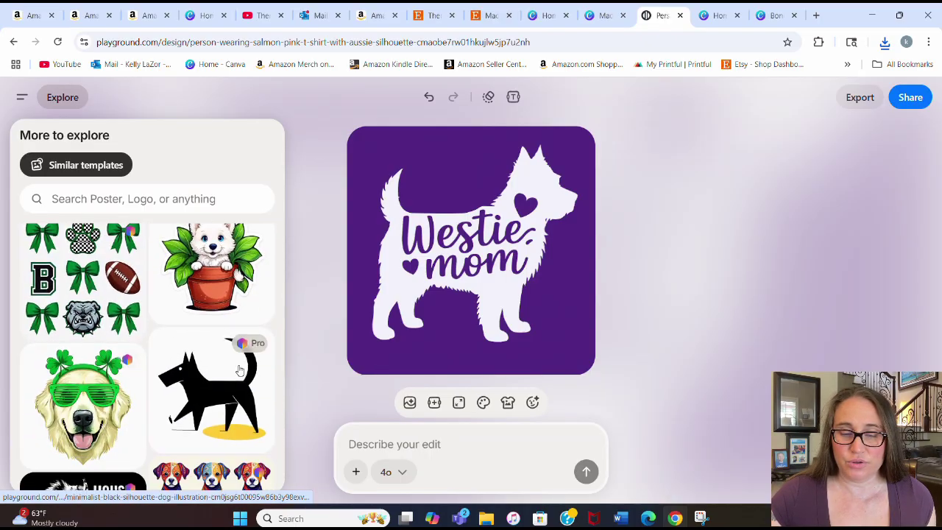
scroll(243, 362, "down", 10)
scroll(234, 356, "down", 10)
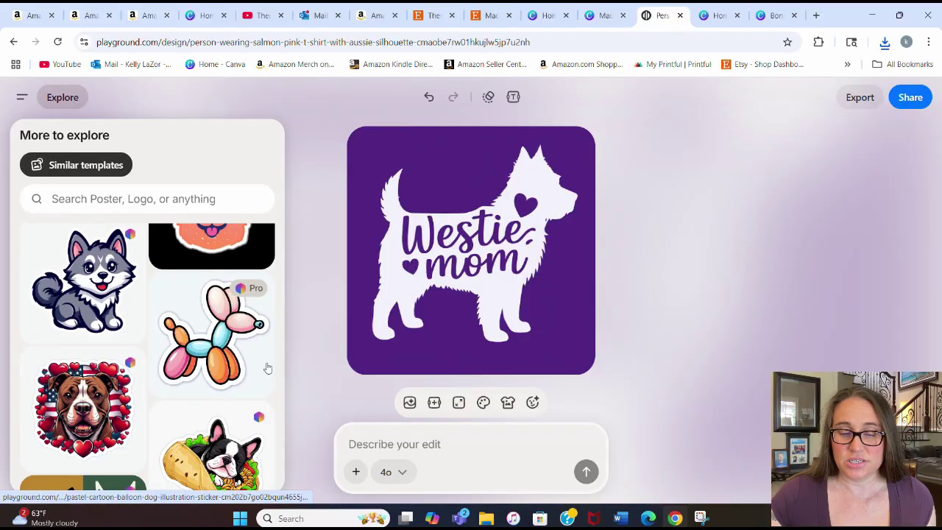
Switch the editing model to Playground v3 and look through the design's similar templates again down to the end of the list
left_click(389, 472)
left_click(412, 441)
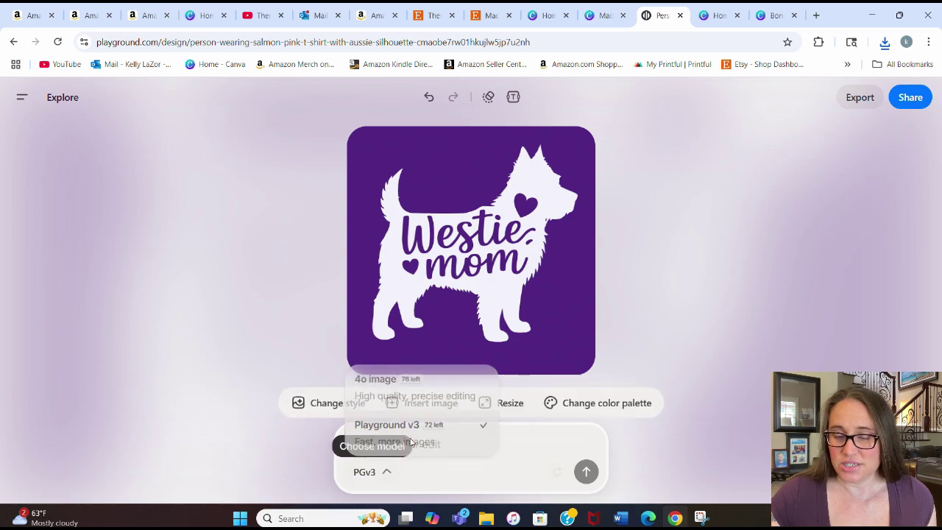
left_click(60, 103)
scroll(177, 334, "down", 3)
scroll(184, 339, "down", 10)
scroll(206, 347, "down", 8)
scroll(206, 347, "down", 10)
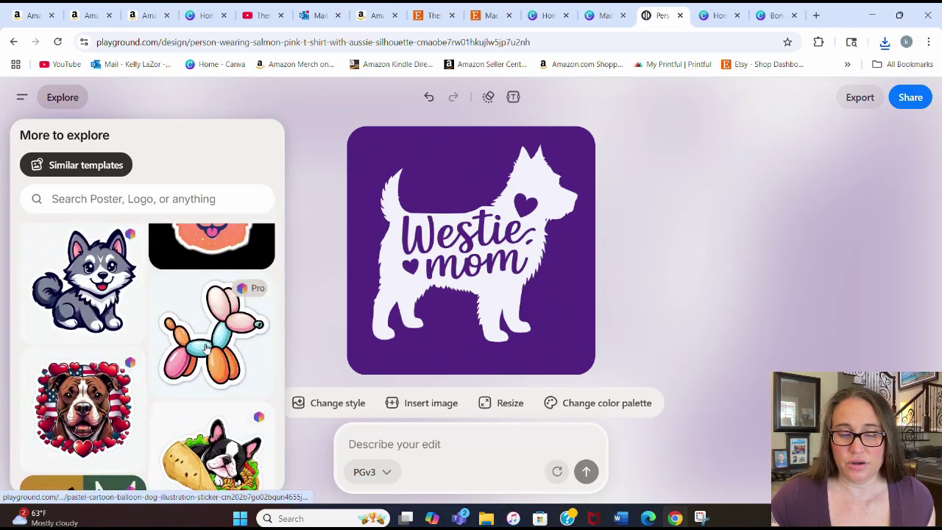
scroll(206, 347, "down", 10)
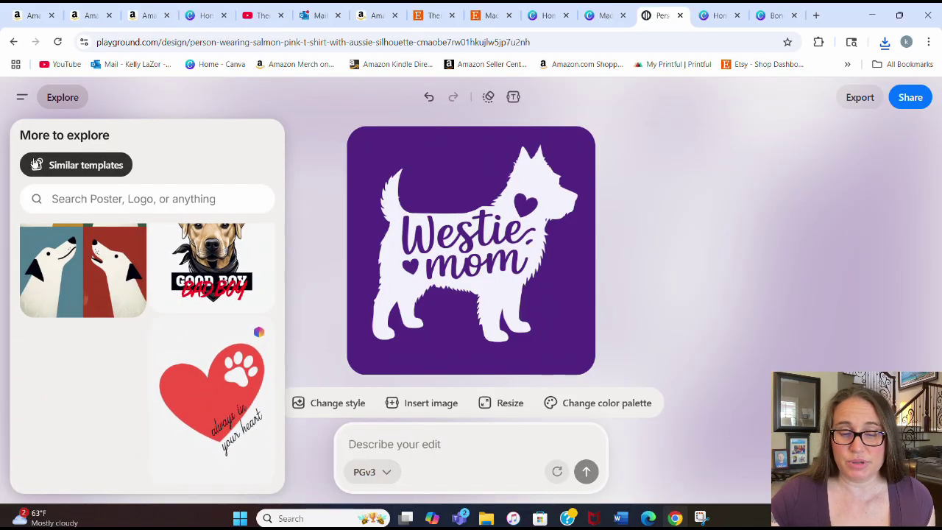
Leave the "Westie mom" design and open the T-shirt template collection for creating a new design
left_click(22, 98)
left_click(41, 134)
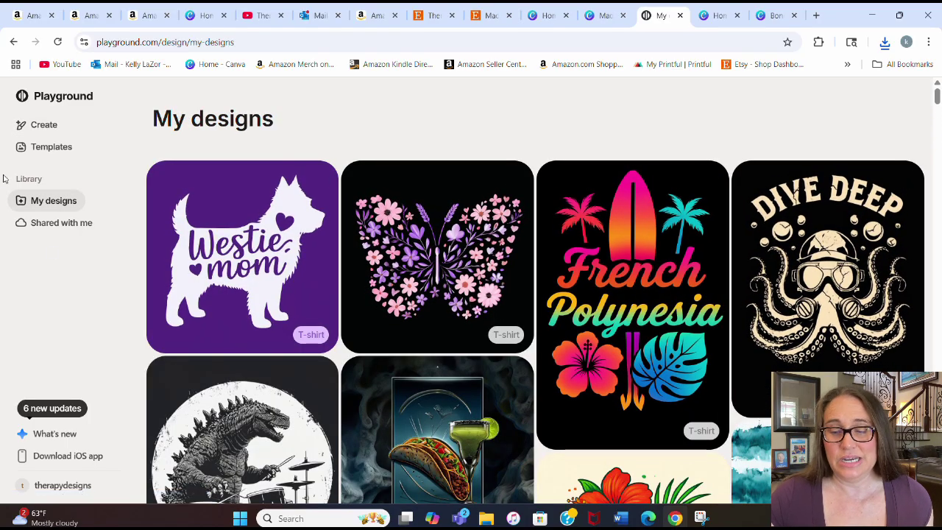
left_click(48, 126)
left_click(547, 226)
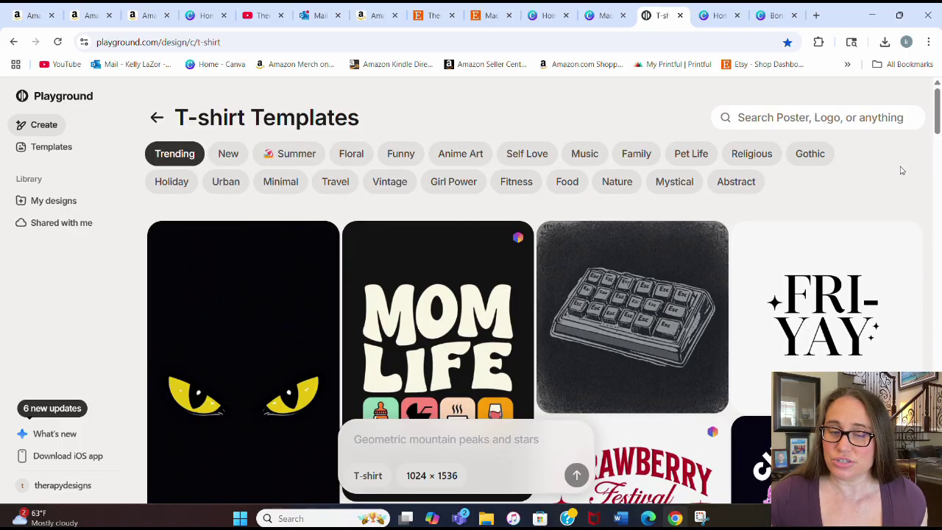
Examine the trending T-shirt templates for niches, text styles and illustrations that could be adapted into new designs
scroll(543, 196, "down", 1)
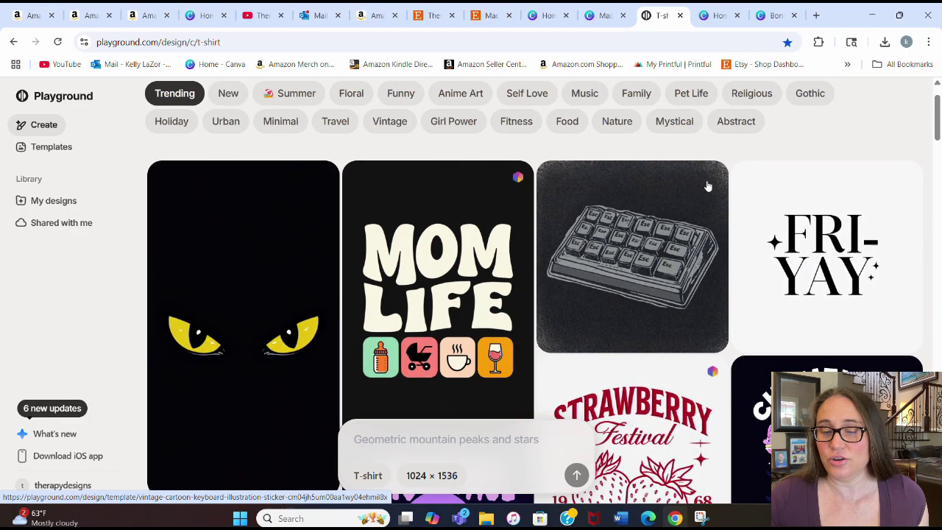
scroll(936, 167, "down", 2)
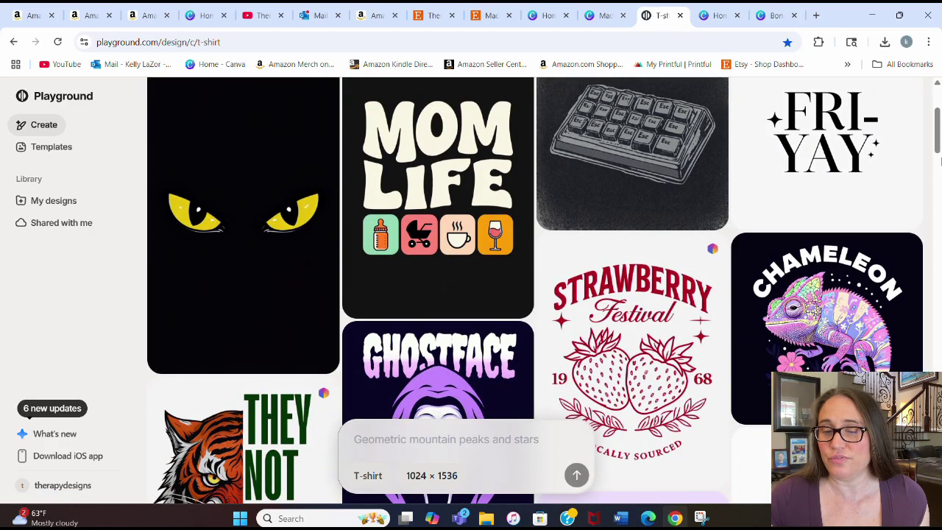
scroll(862, 161, "down", 2)
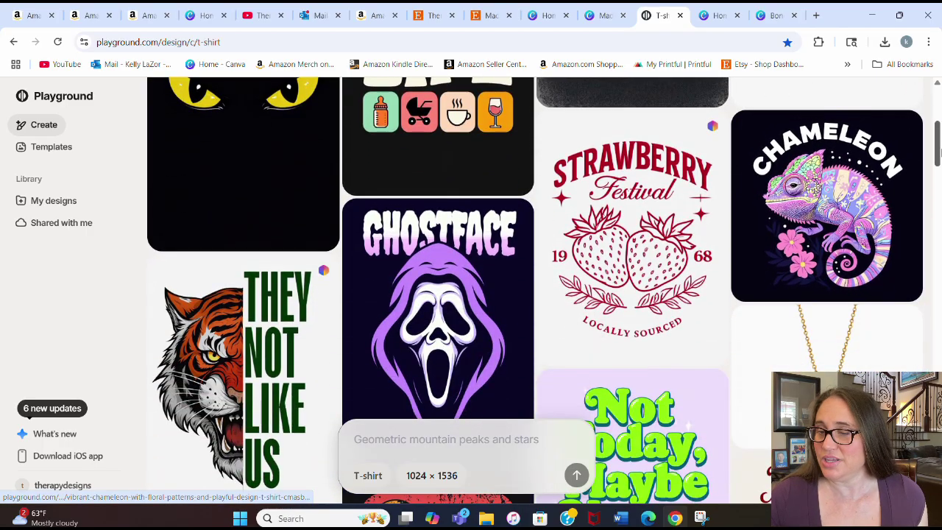
scroll(633, 184, "down", 3)
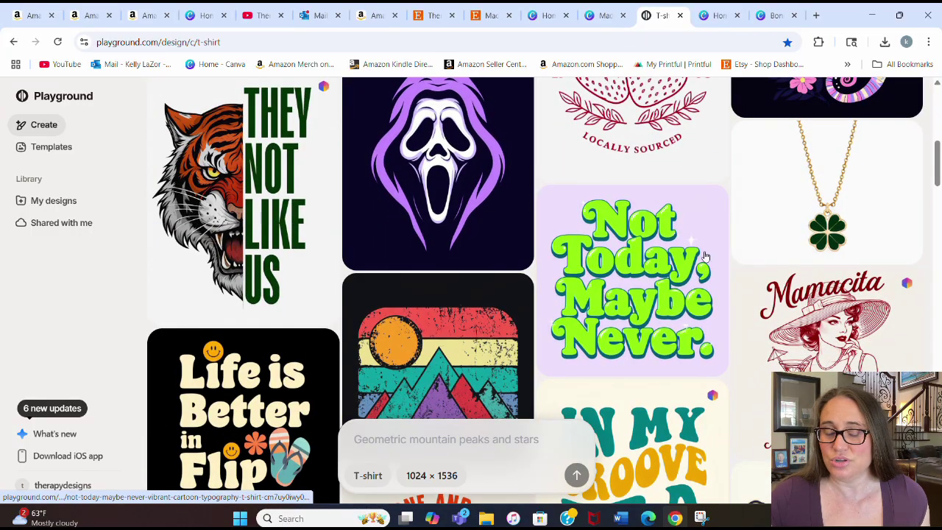
scroll(588, 213, "down", 3)
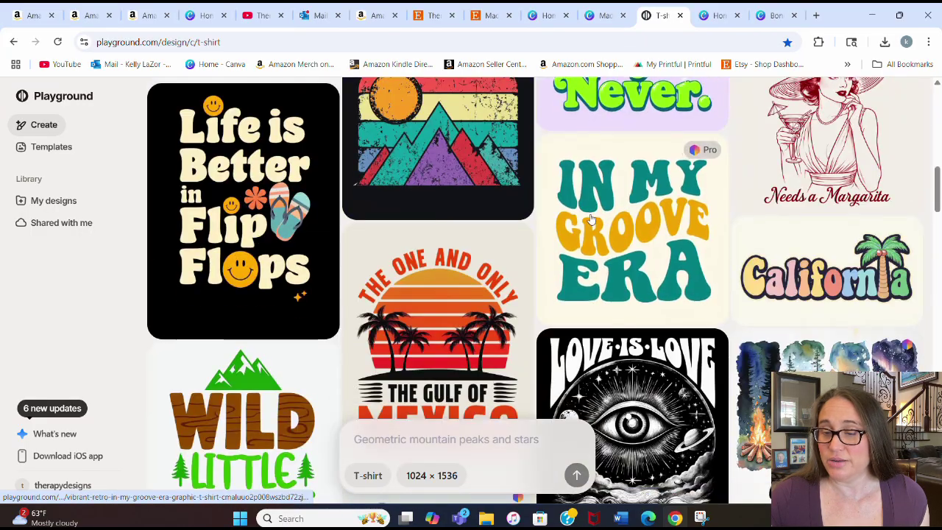
scroll(500, 203, "up", 2)
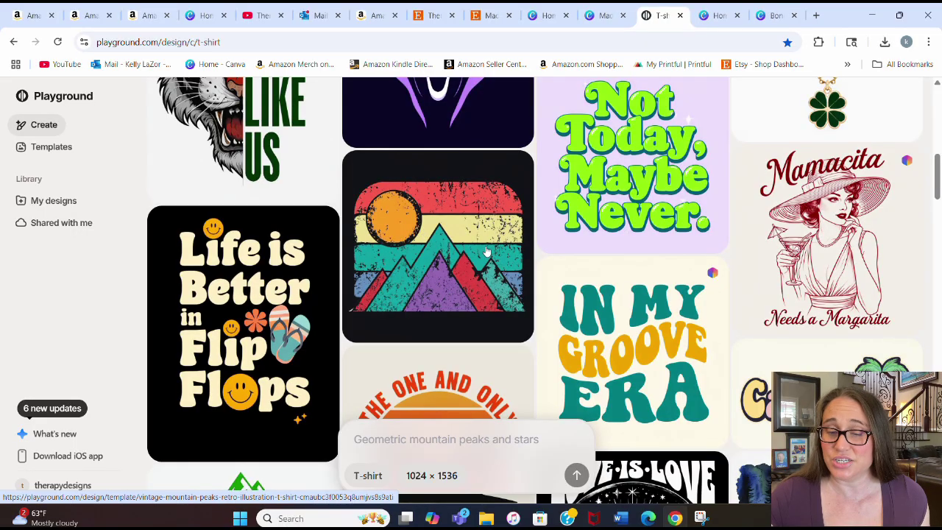
scroll(464, 245, "down", 4)
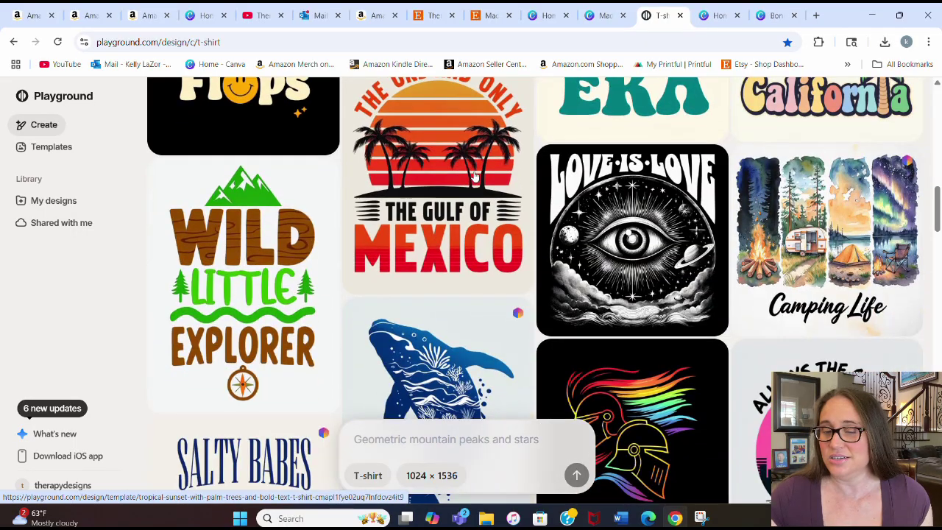
scroll(475, 174, "up", 1)
scroll(476, 175, "up", 1)
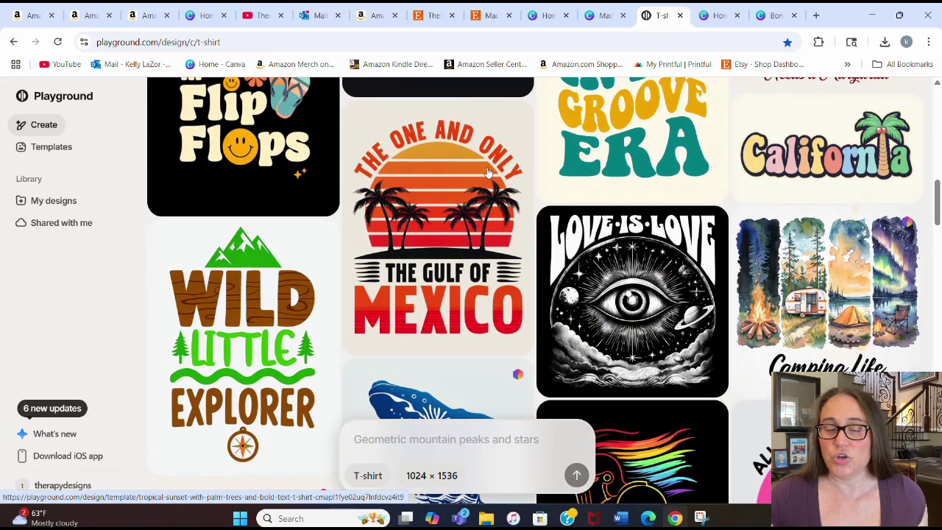
scroll(487, 171, "down", 3)
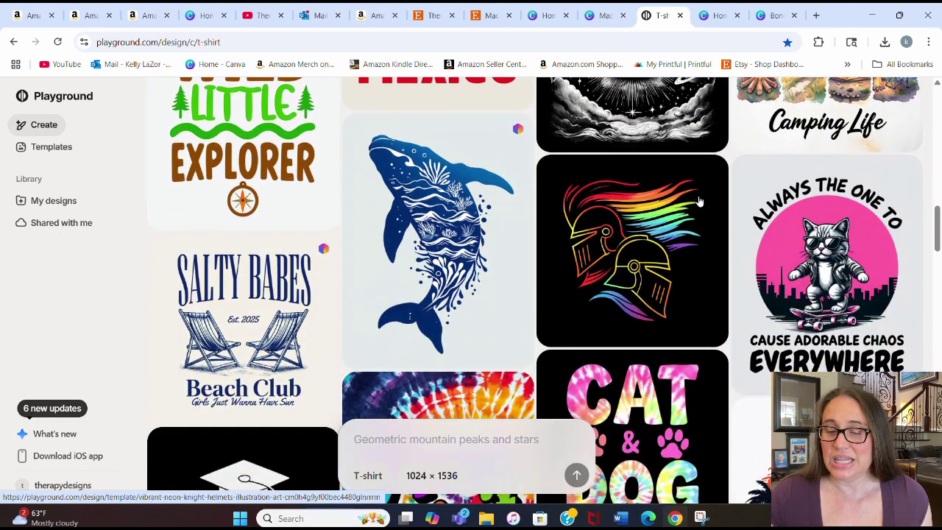
scroll(706, 180, "down", 1)
scroll(785, 176, "down", 2)
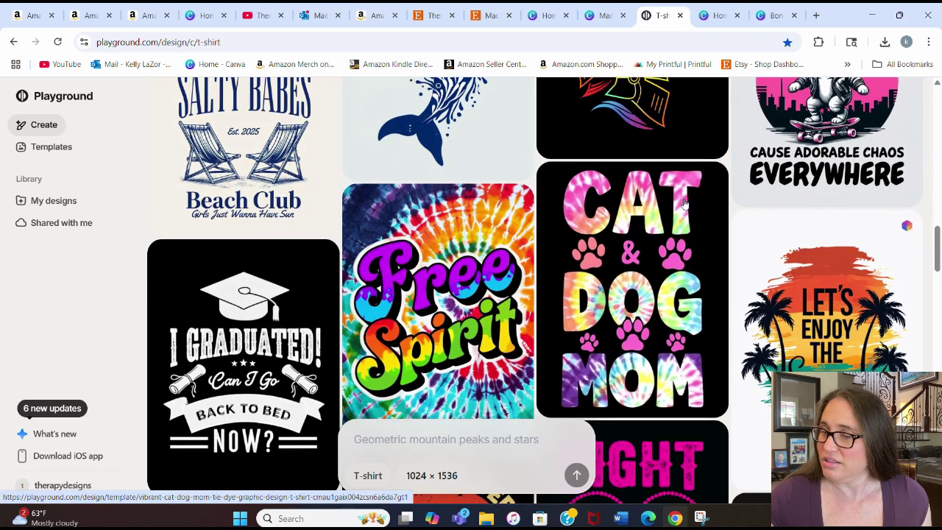
scroll(678, 228, "down", 5)
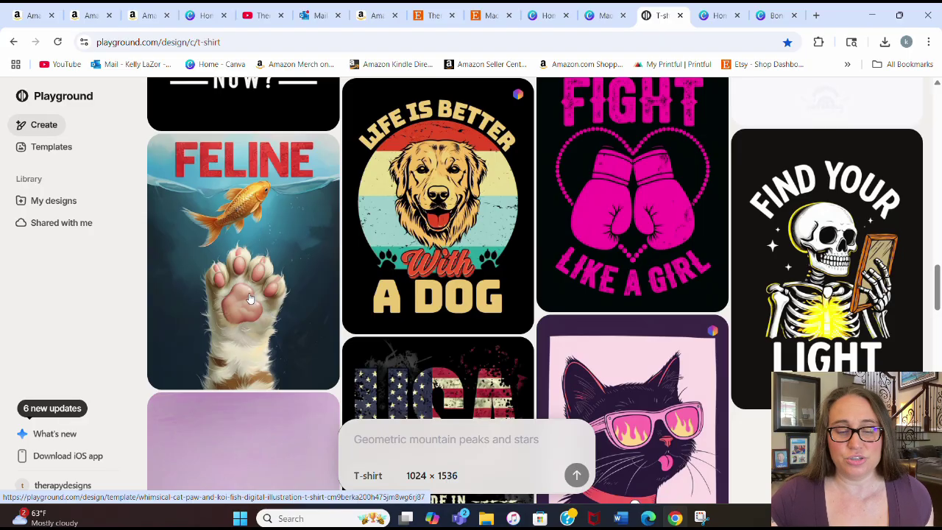
scroll(302, 228, "down", 2)
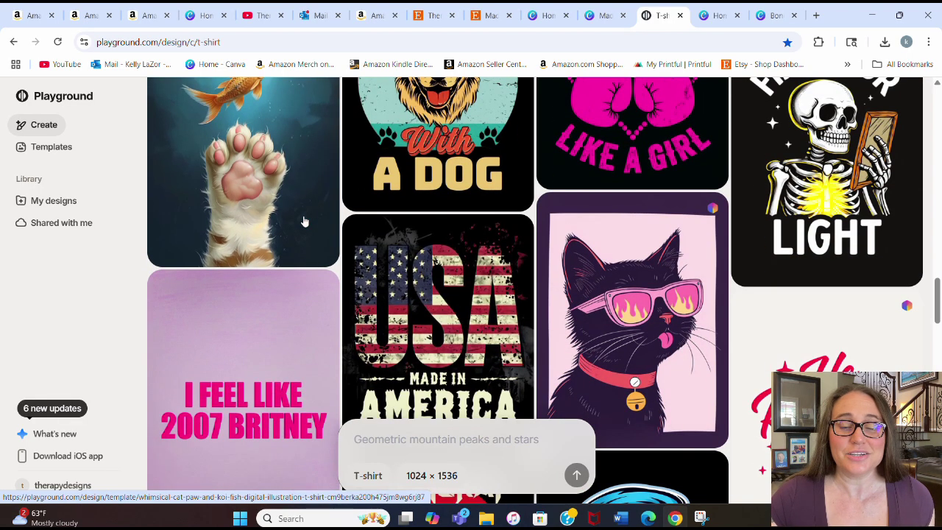
scroll(776, 313, "down", 3)
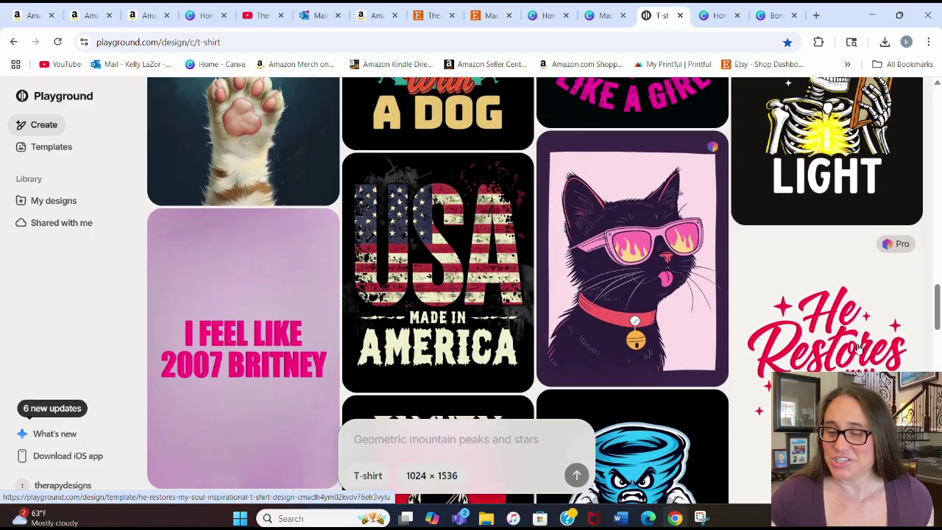
scroll(940, 351, "down", 4)
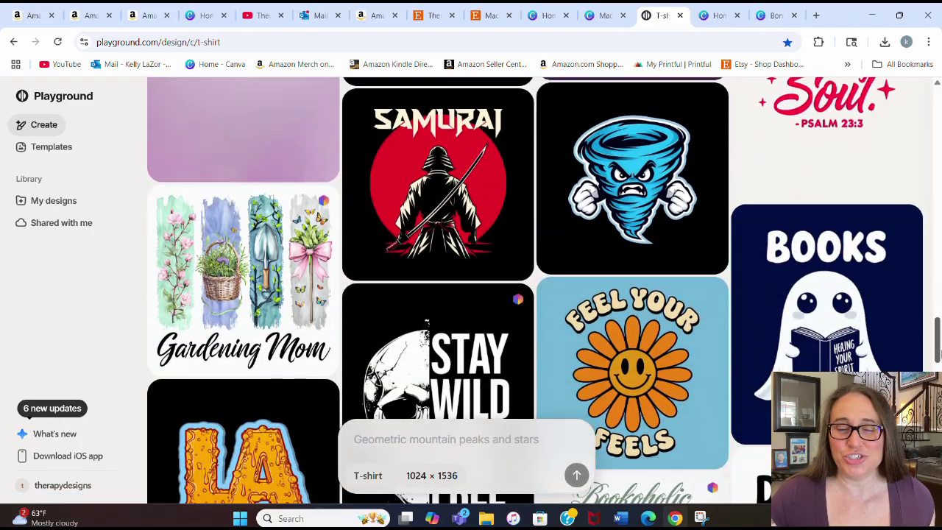
scroll(923, 370, "down", 3)
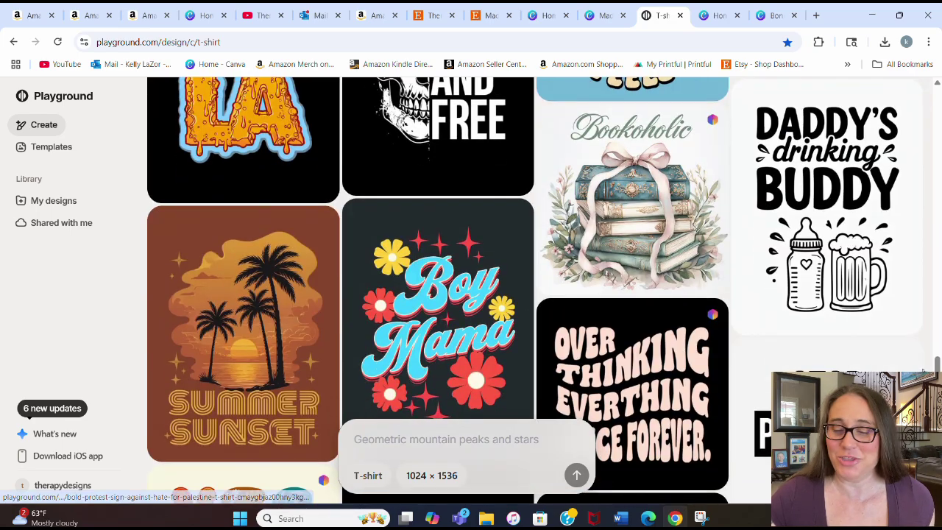
scroll(857, 324, "down", 3)
scroll(848, 302, "down", 1)
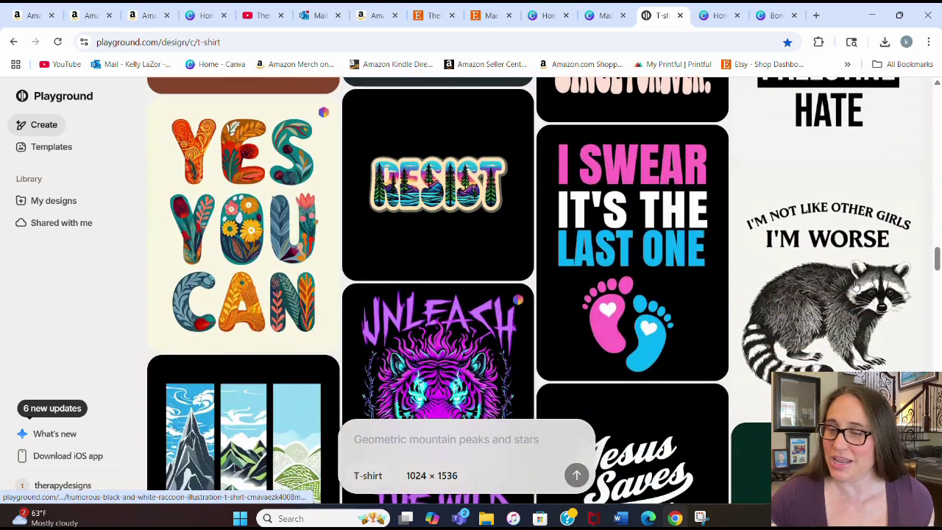
scroll(843, 299, "down", 3)
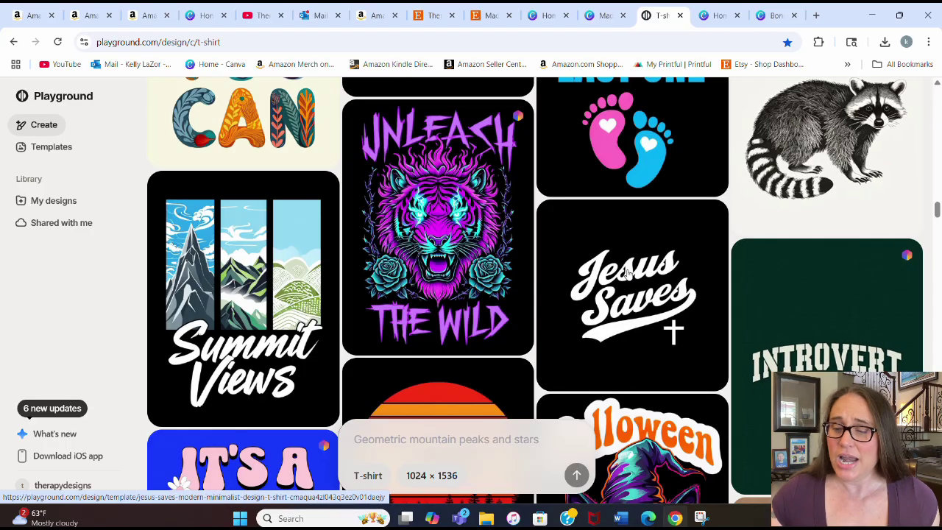
scroll(627, 272, "down", 4)
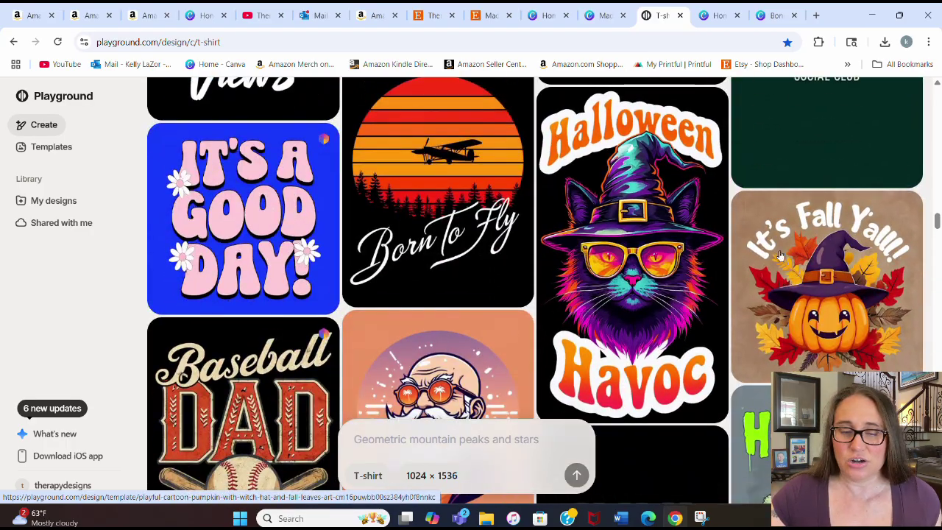
scroll(757, 254, "down", 4)
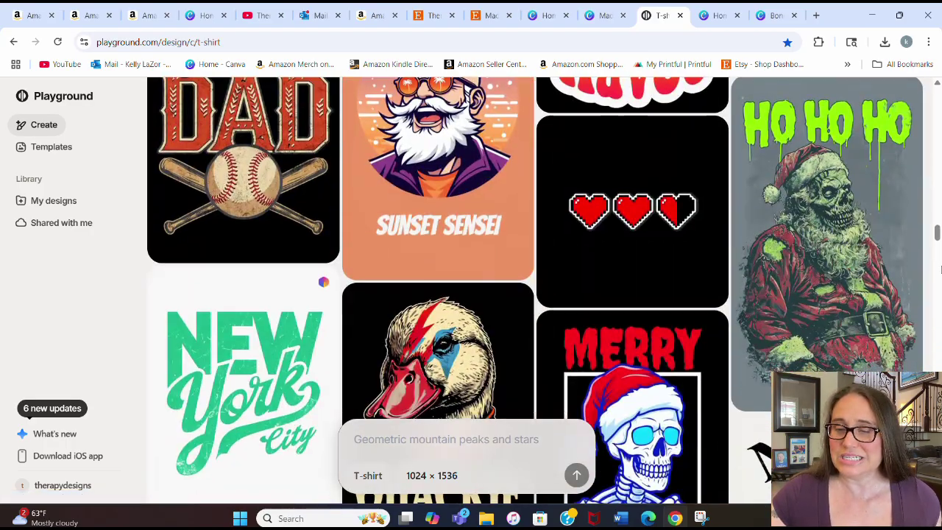
scroll(939, 270, "down", 2)
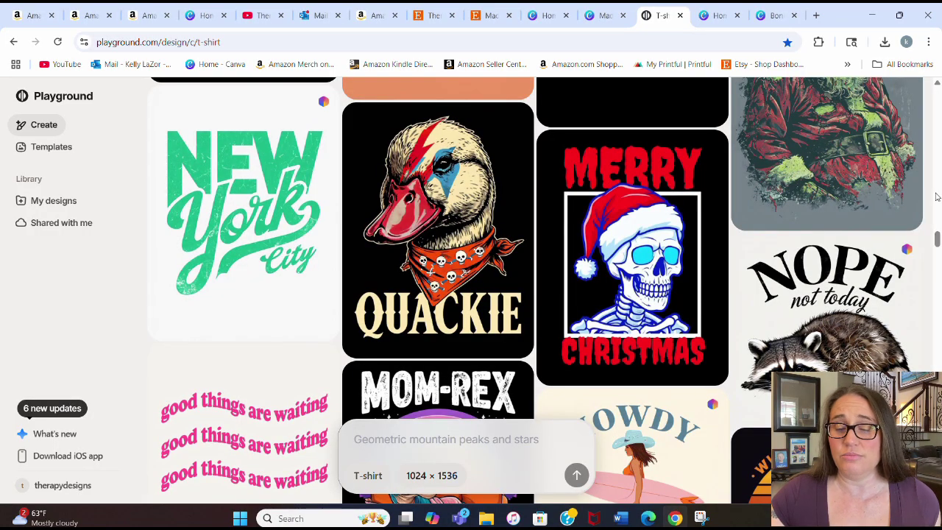
scroll(916, 190, "down", 2)
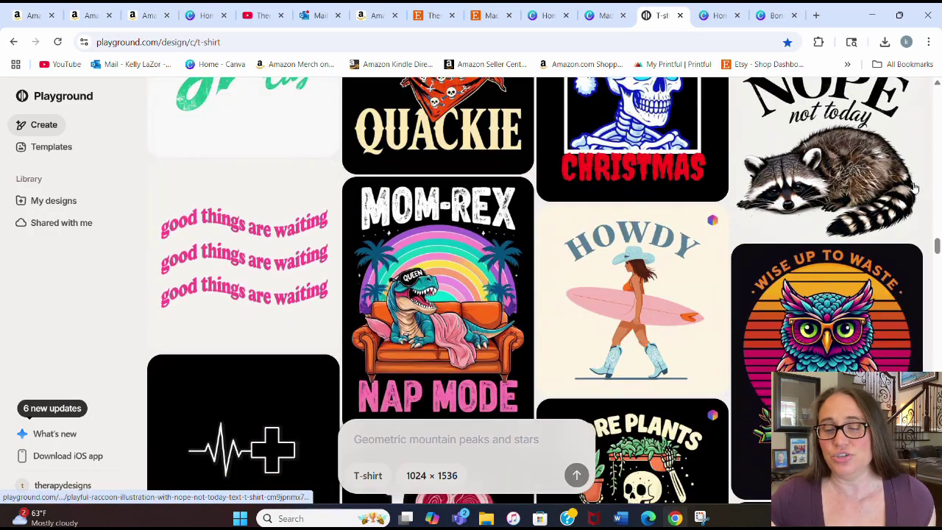
scroll(915, 188, "down", 4)
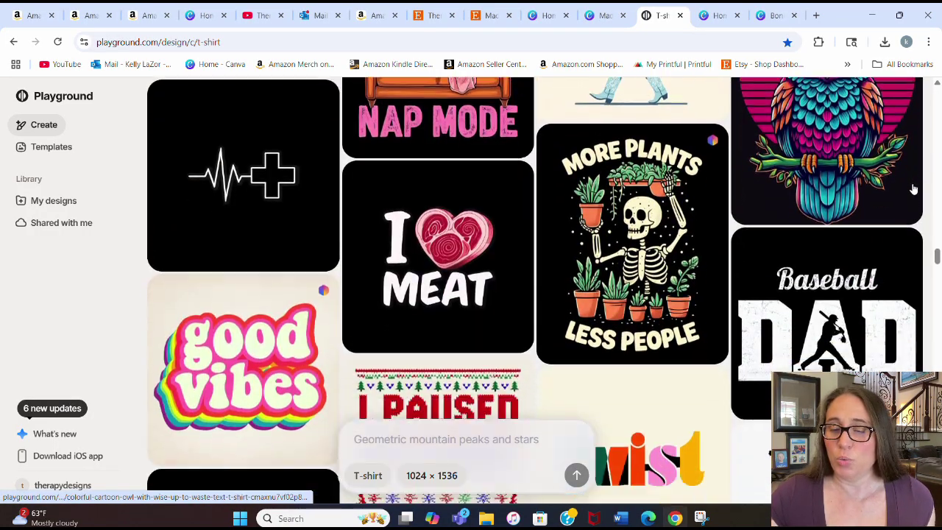
scroll(912, 189, "down", 4)
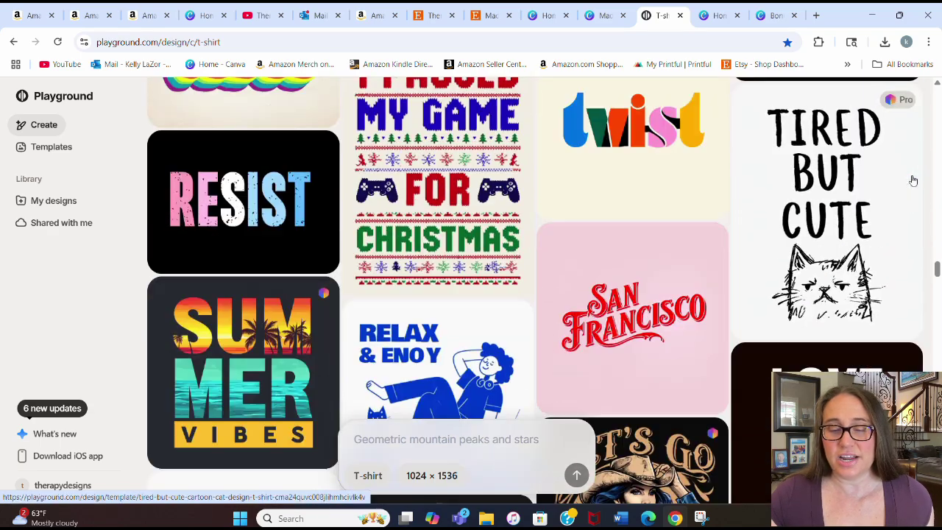
scroll(912, 180, "down", 5)
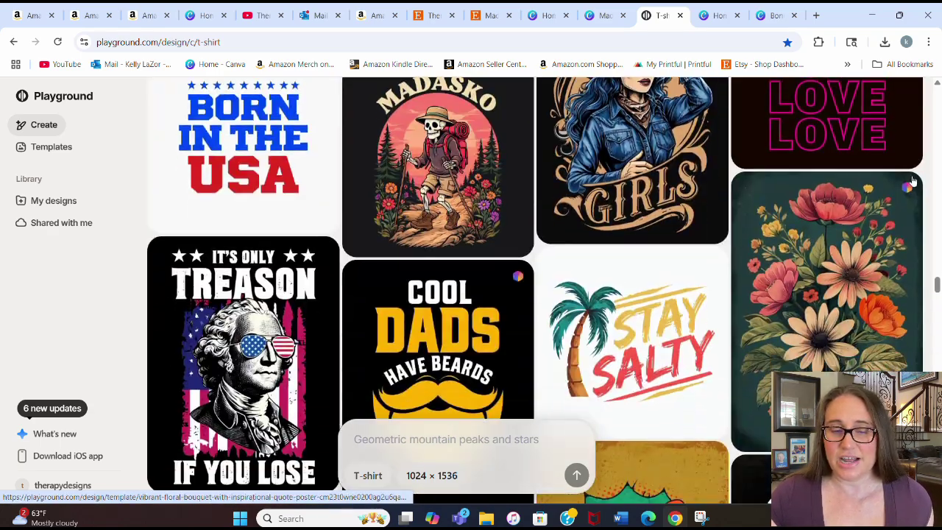
scroll(912, 180, "down", 2)
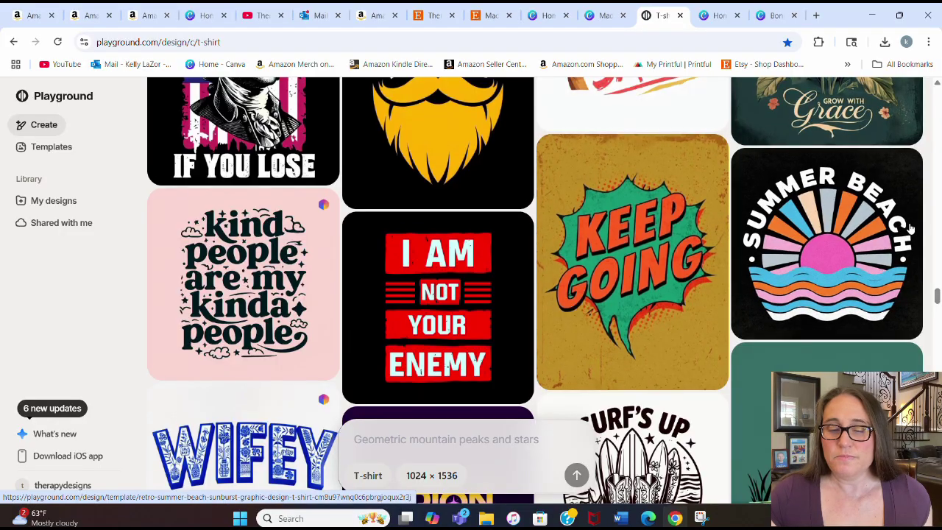
Look further down the T-shirt template collection for more slogan, animal, skull and nature design ideas
scroll(910, 229, "down", 2)
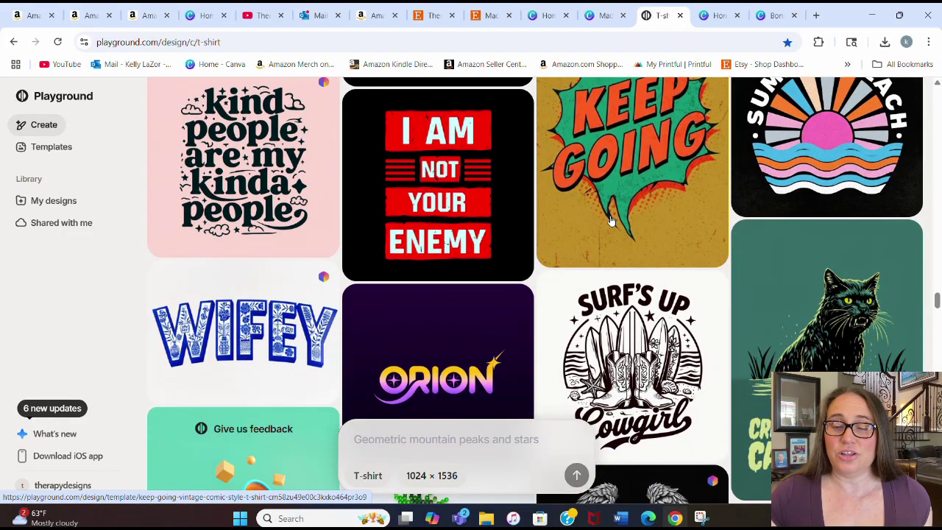
scroll(611, 213, "down", 1)
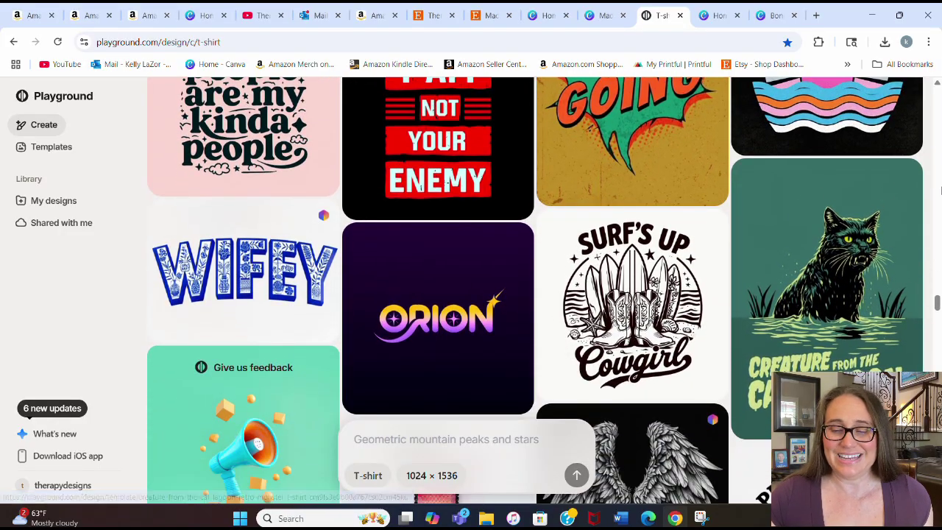
scroll(875, 173, "down", 2)
scroll(875, 177, "down", 2)
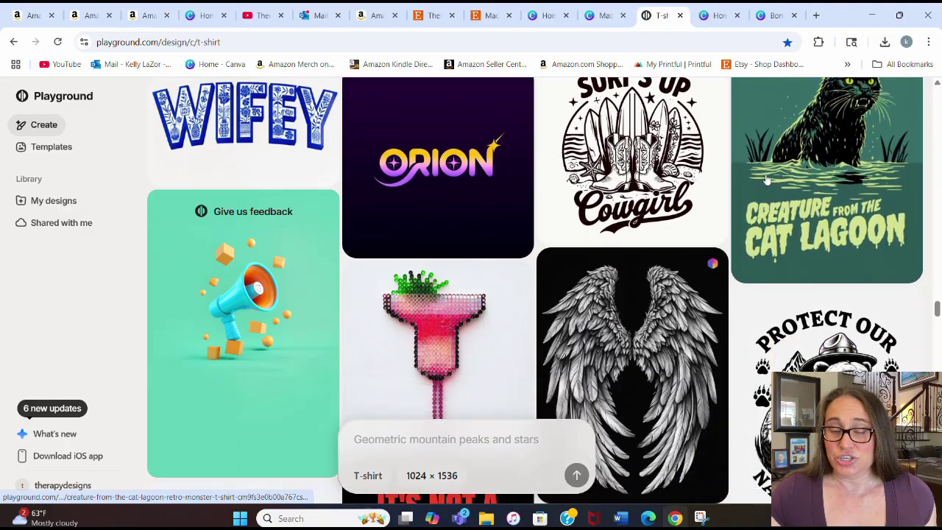
scroll(396, 231, "down", 3)
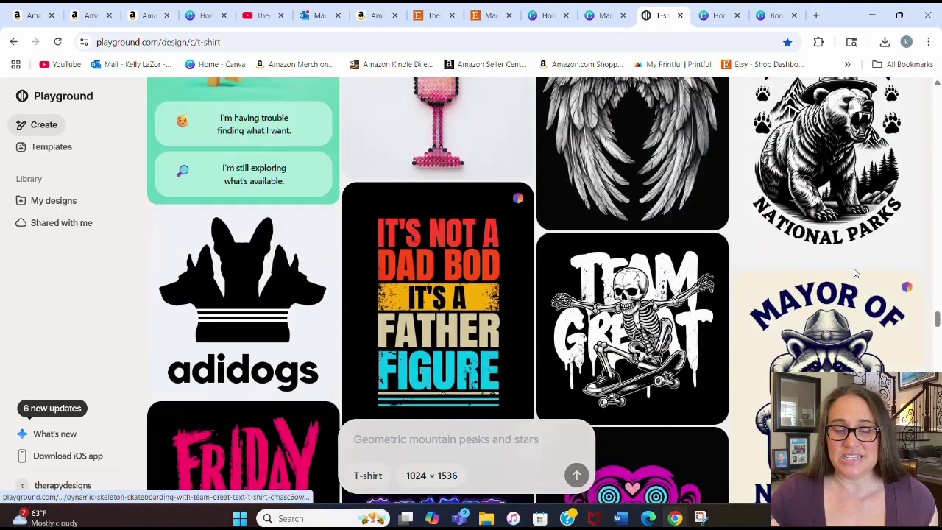
scroll(882, 264, "down", 3)
scroll(479, 288, "down", 2)
scroll(332, 237, "down", 2)
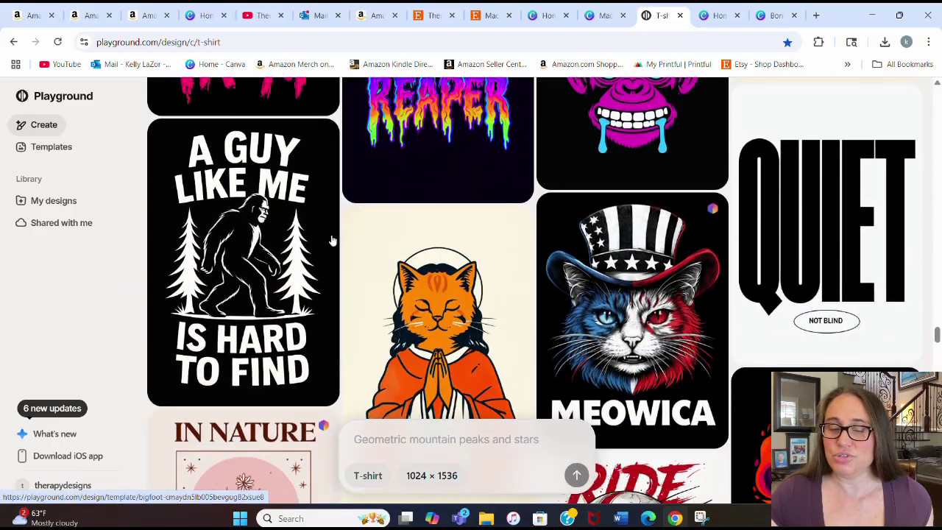
scroll(532, 157, "down", 5)
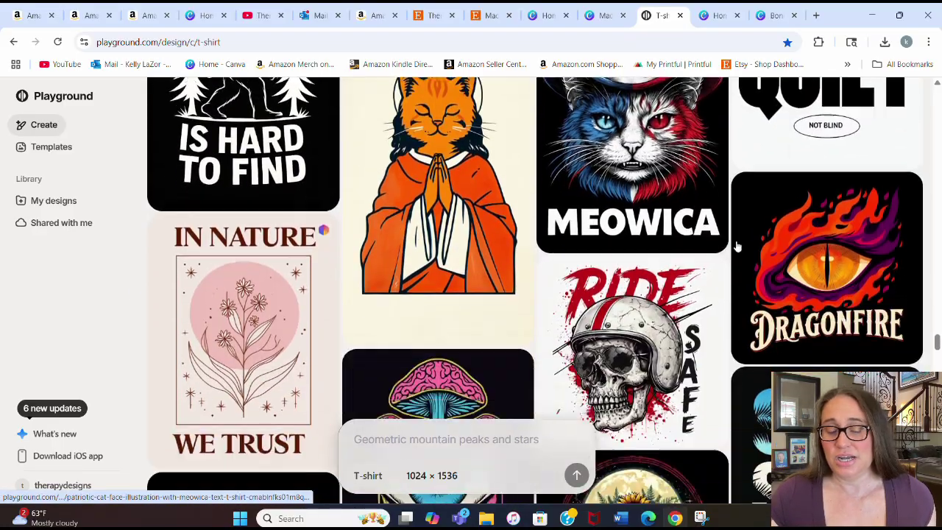
scroll(862, 264, "down", 6)
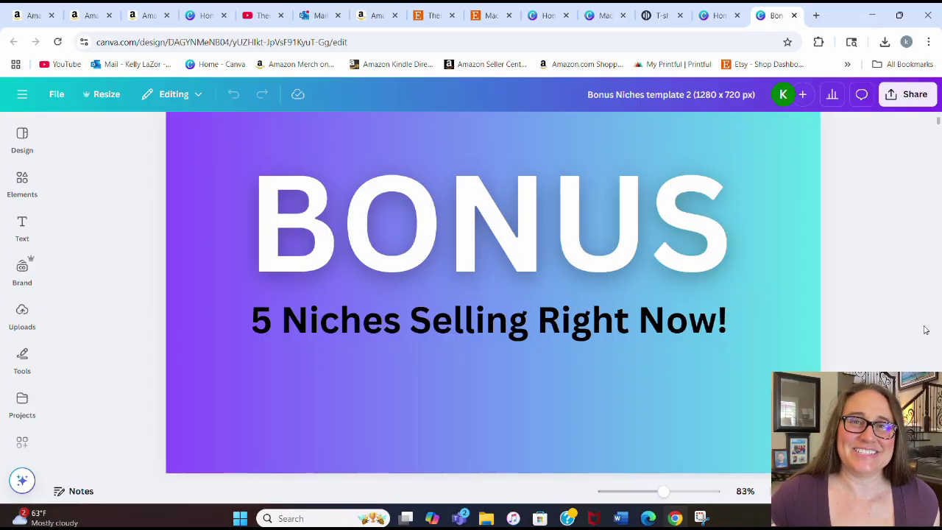
In the Canva design "Bonus Niches template 2", go from the "BONUS" title page to the numbered list of niches
scroll(922, 326, "down", 5)
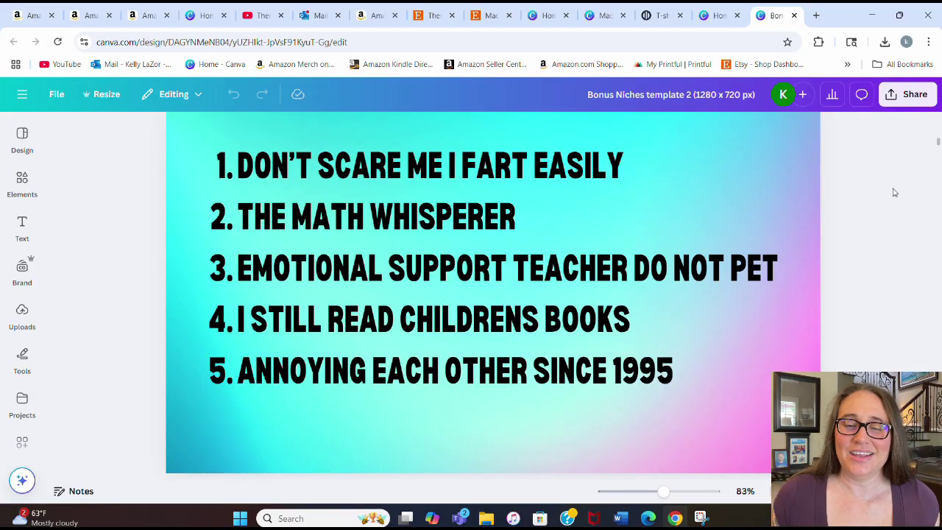